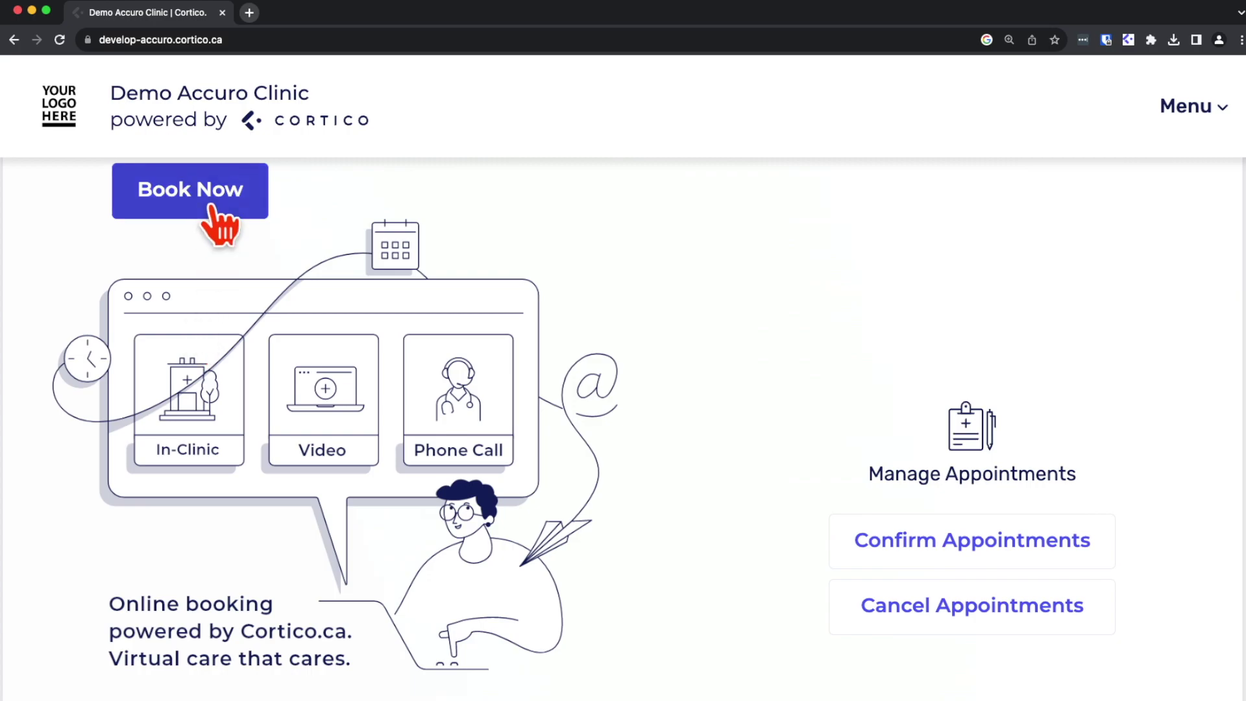
Step: Start online booking and reserve the Specific Doctor Walk In appointment type
left_click(212, 207)
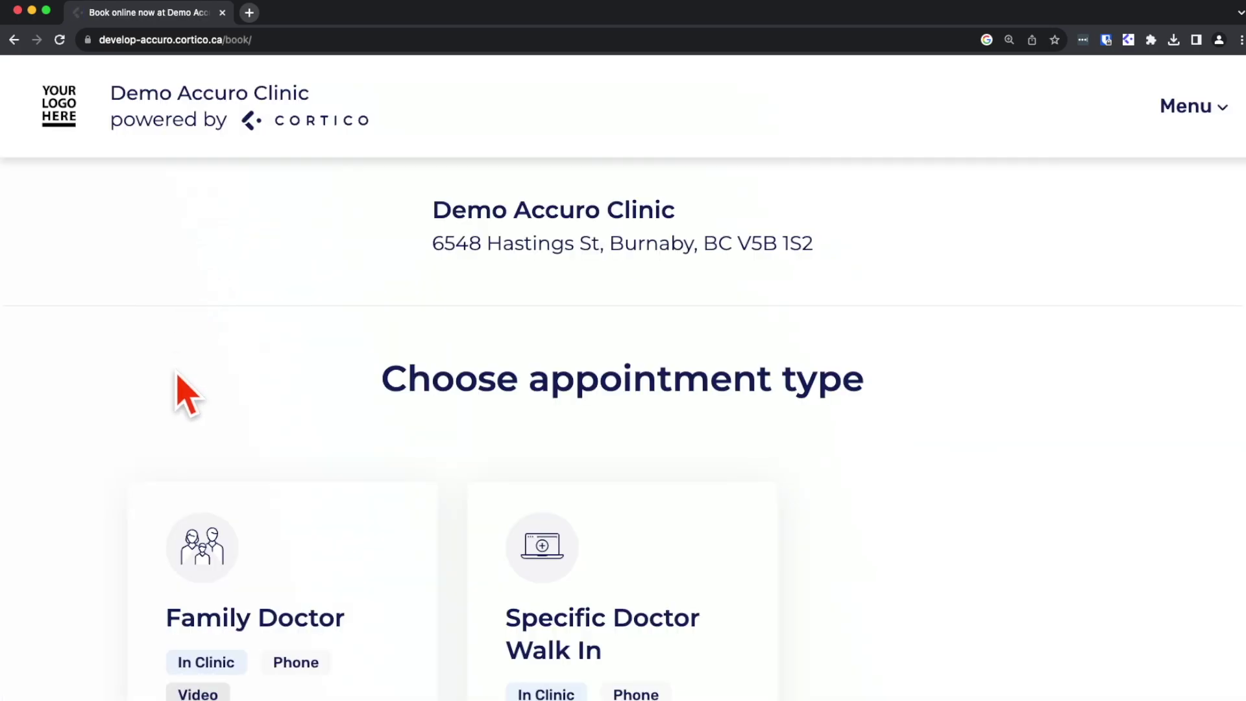
scroll(101, 675, "down", 4)
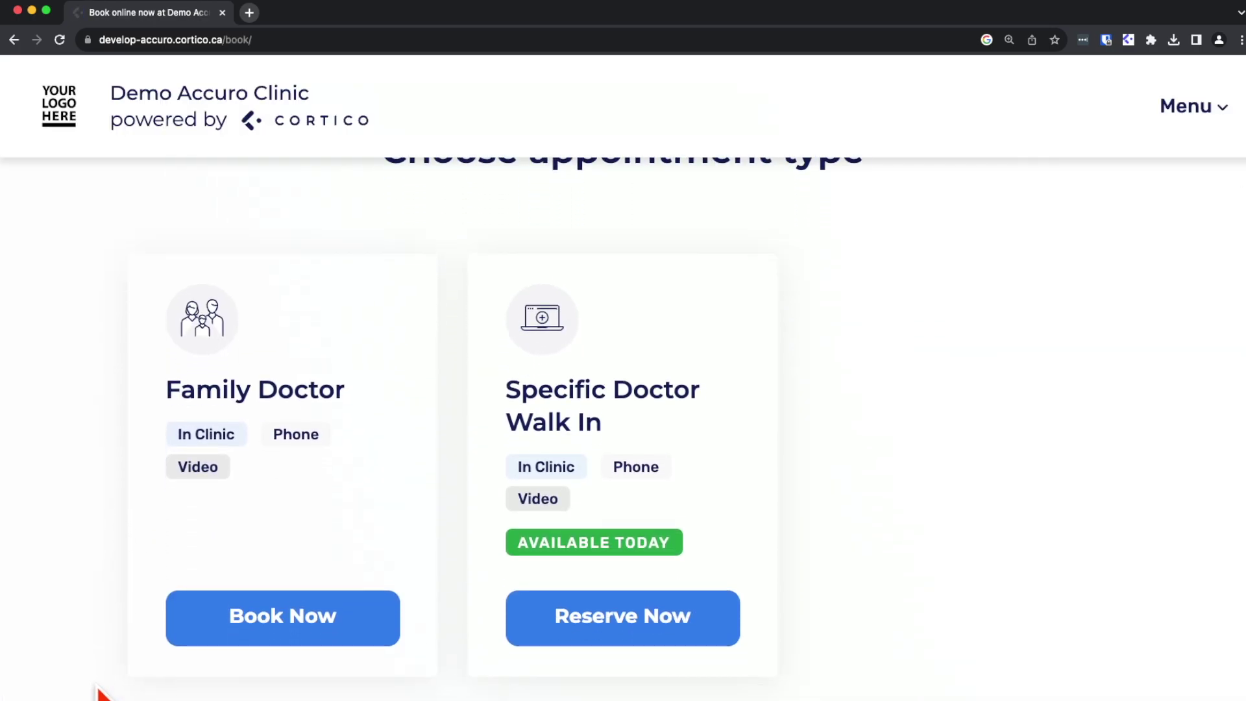
scroll(100, 693, "down", 1)
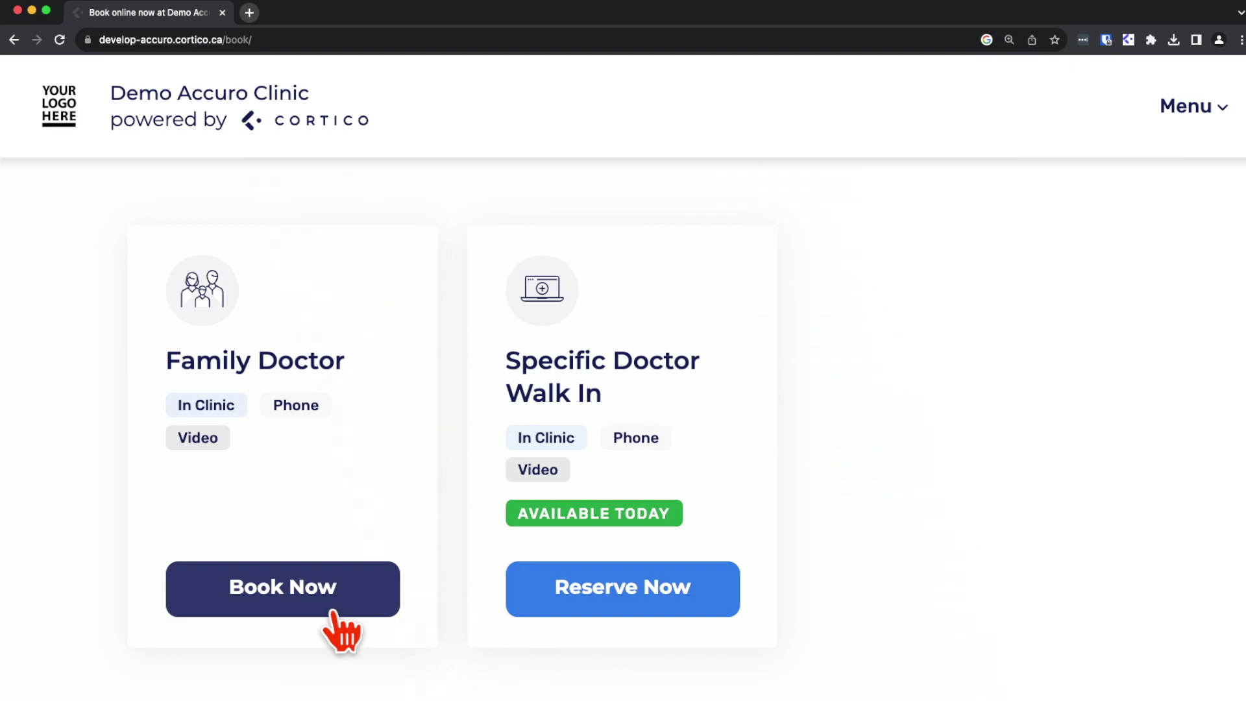
left_click(627, 599)
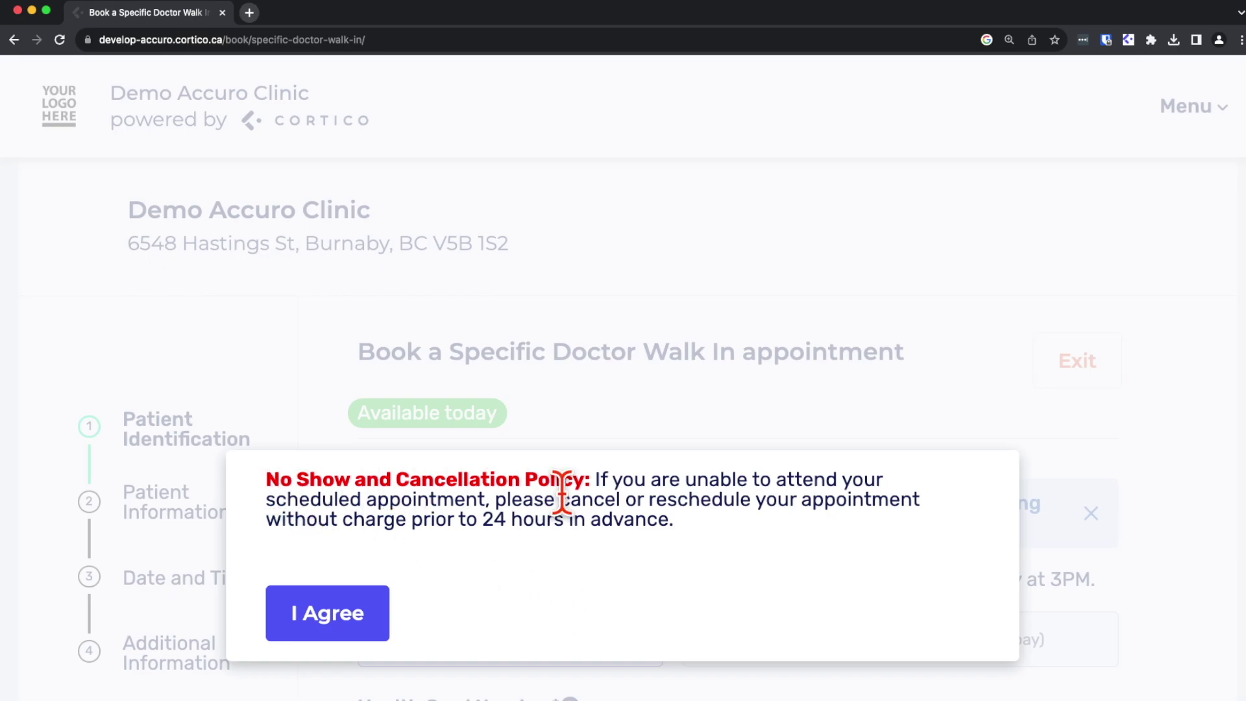
Step: Agree to the clinic's no-show and cancellation policy
left_click(360, 611)
scroll(361, 340, "down", 3)
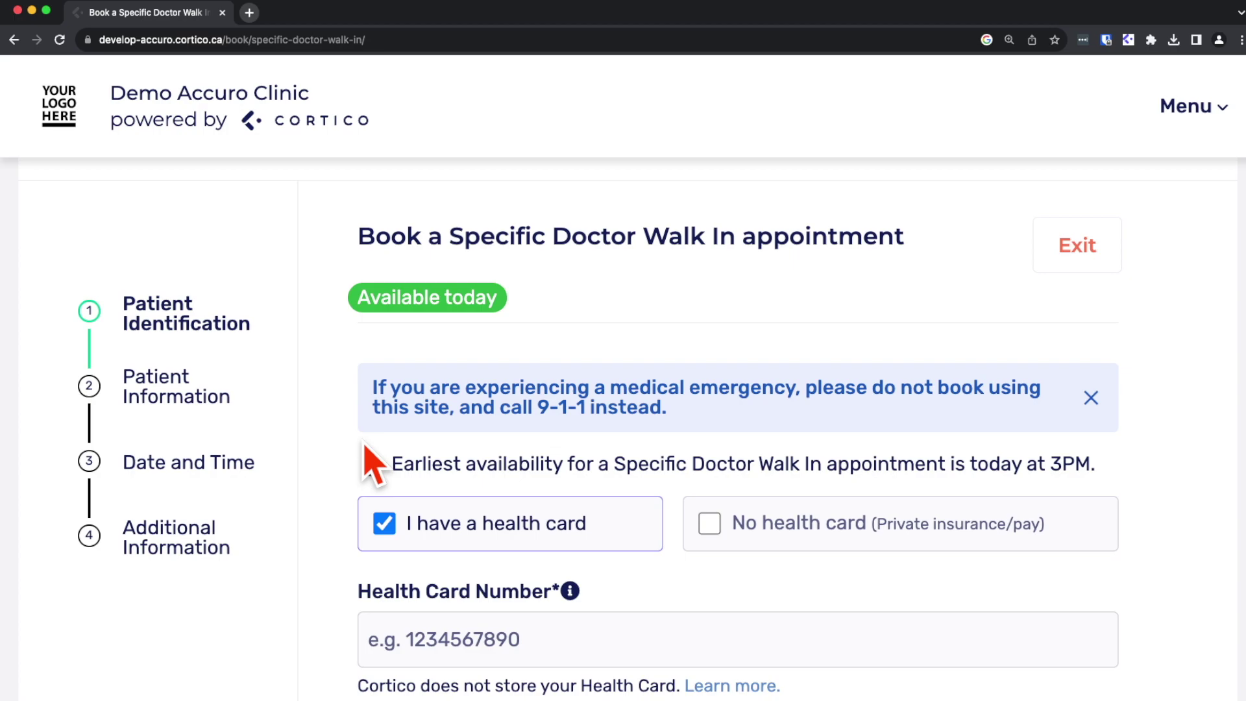
scroll(373, 464, "down", 2)
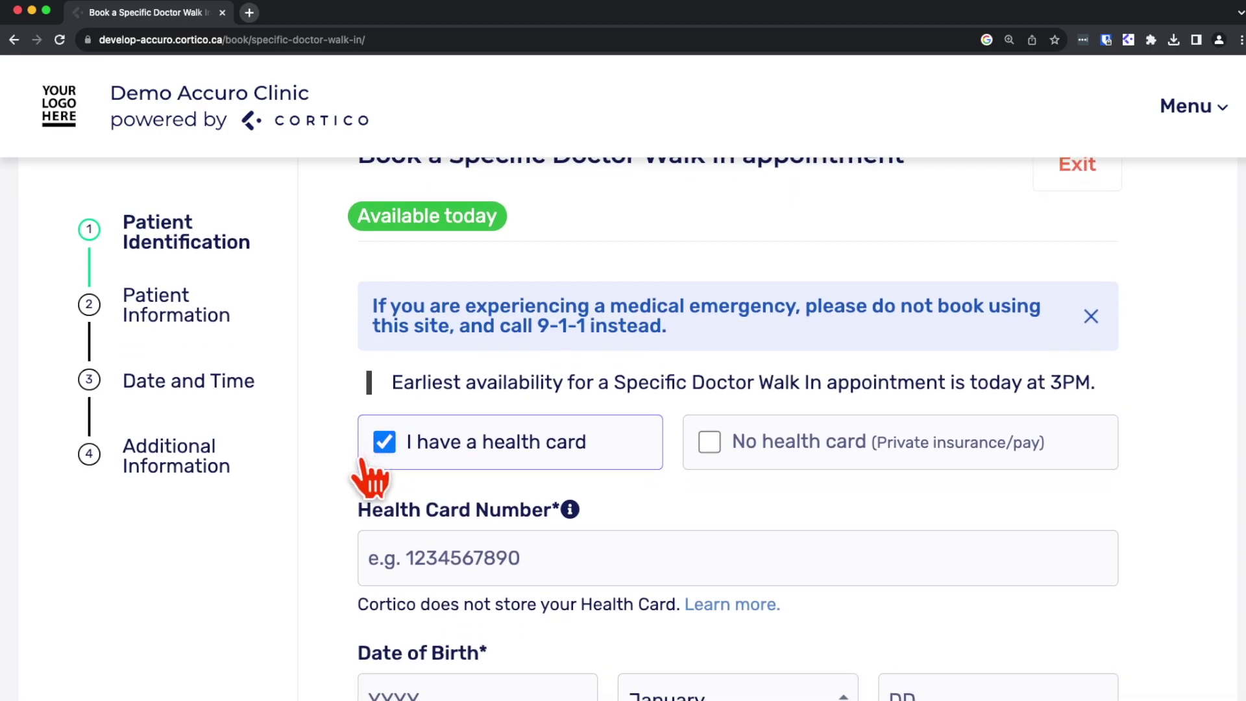
scroll(367, 468, "down", 4)
scroll(370, 480, "down", 1)
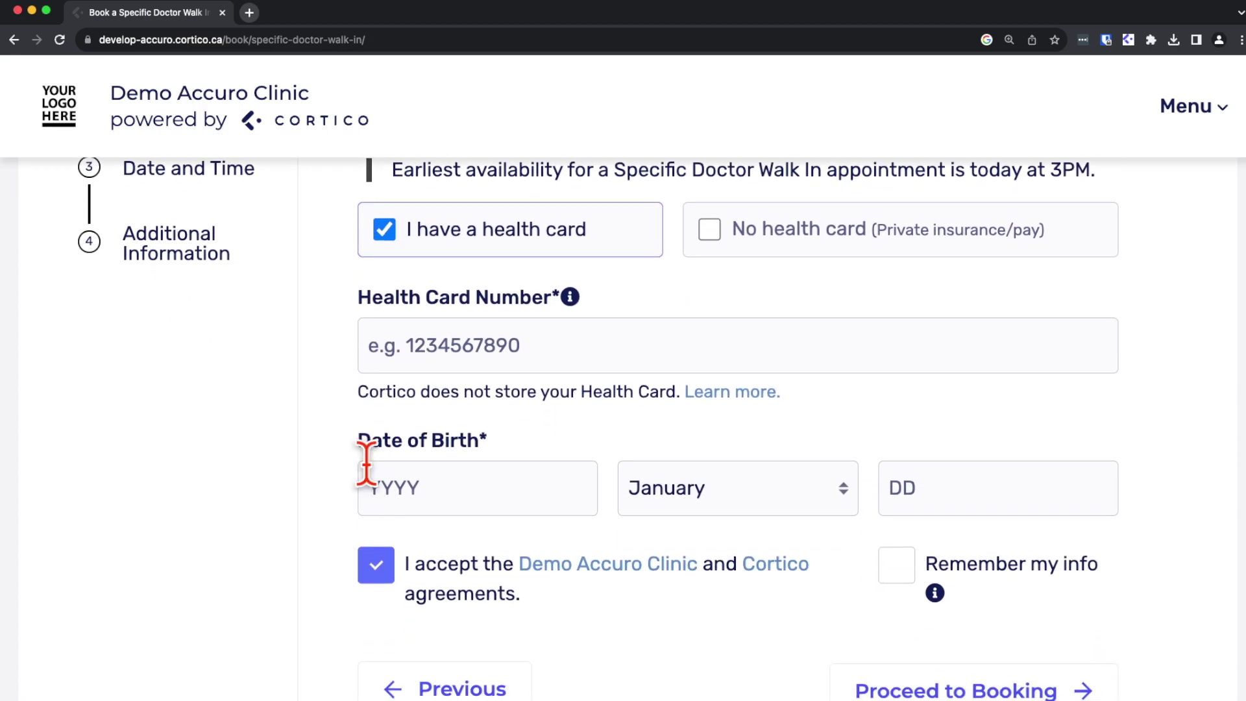
scroll(365, 464, "down", 1)
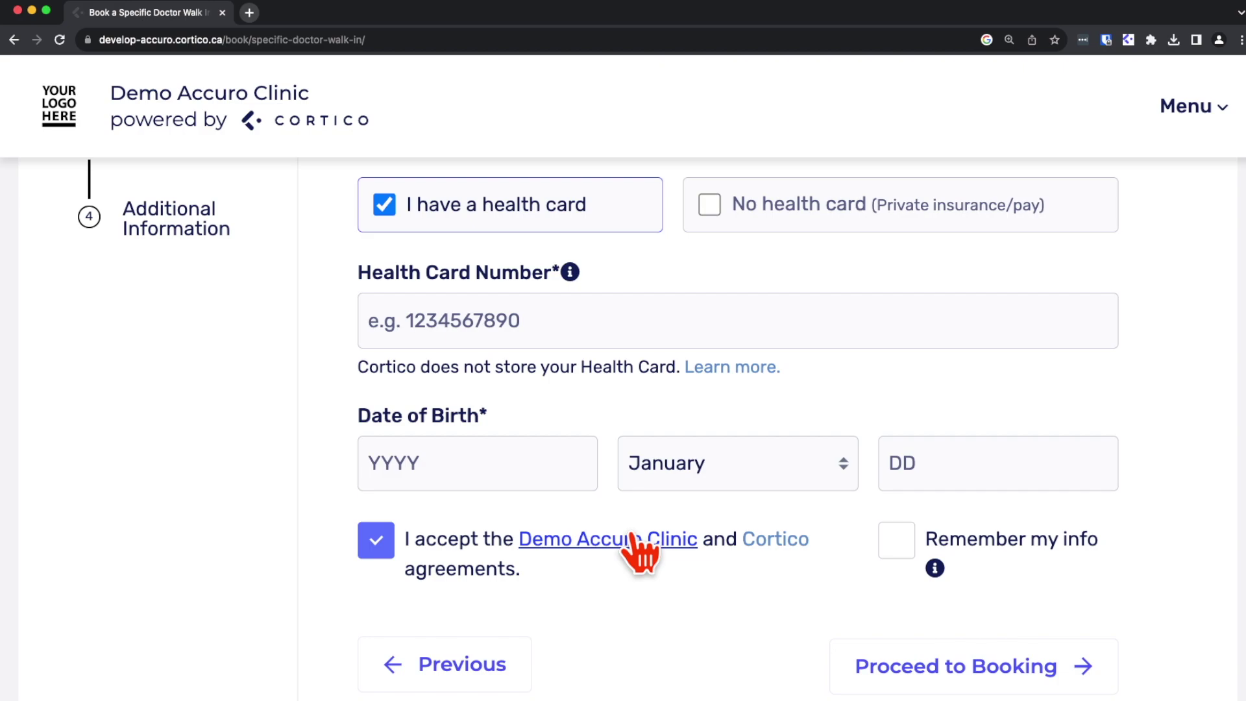
Step: Enter the patient's health card number and birth date (1999, July, 01), then submit
left_click(501, 306)
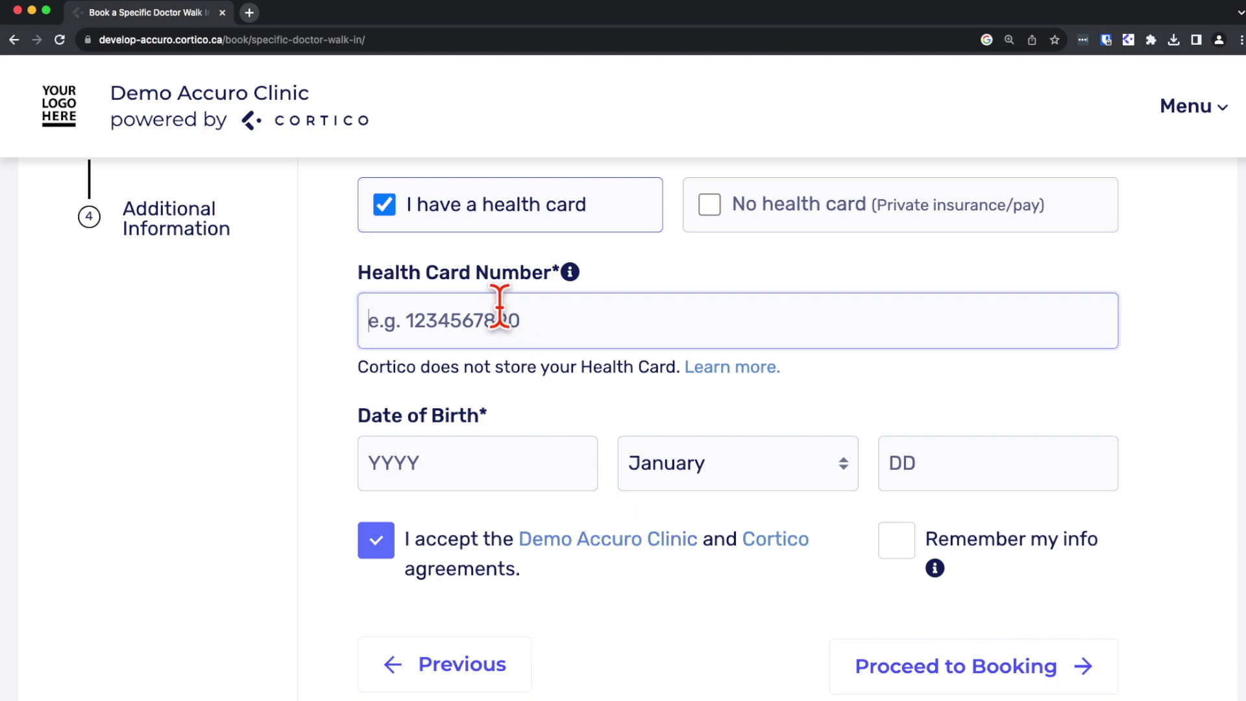
scroll(506, 318, "up", 3)
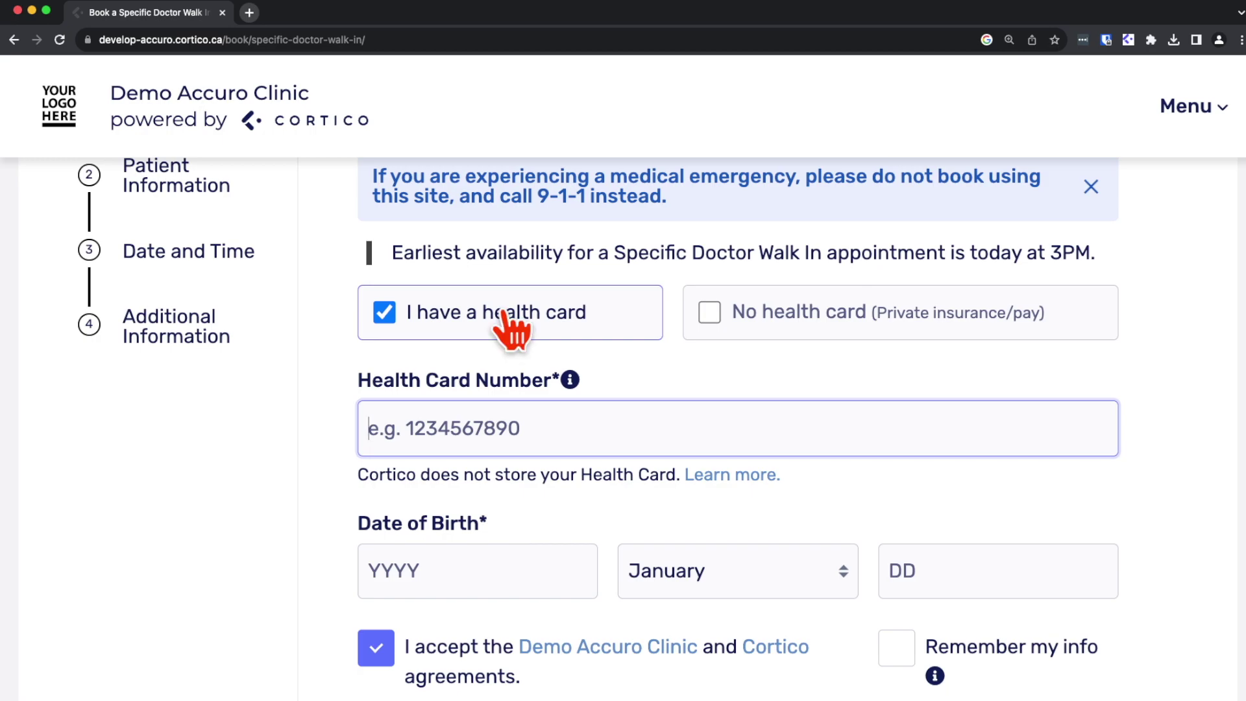
type("1234512345")
key("Tab")
type("1999")
key("Tab")
key("Down")
key("Down")
key("Down")
key("Down")
key("Down")
key("Down")
key("Tab")
type("0")
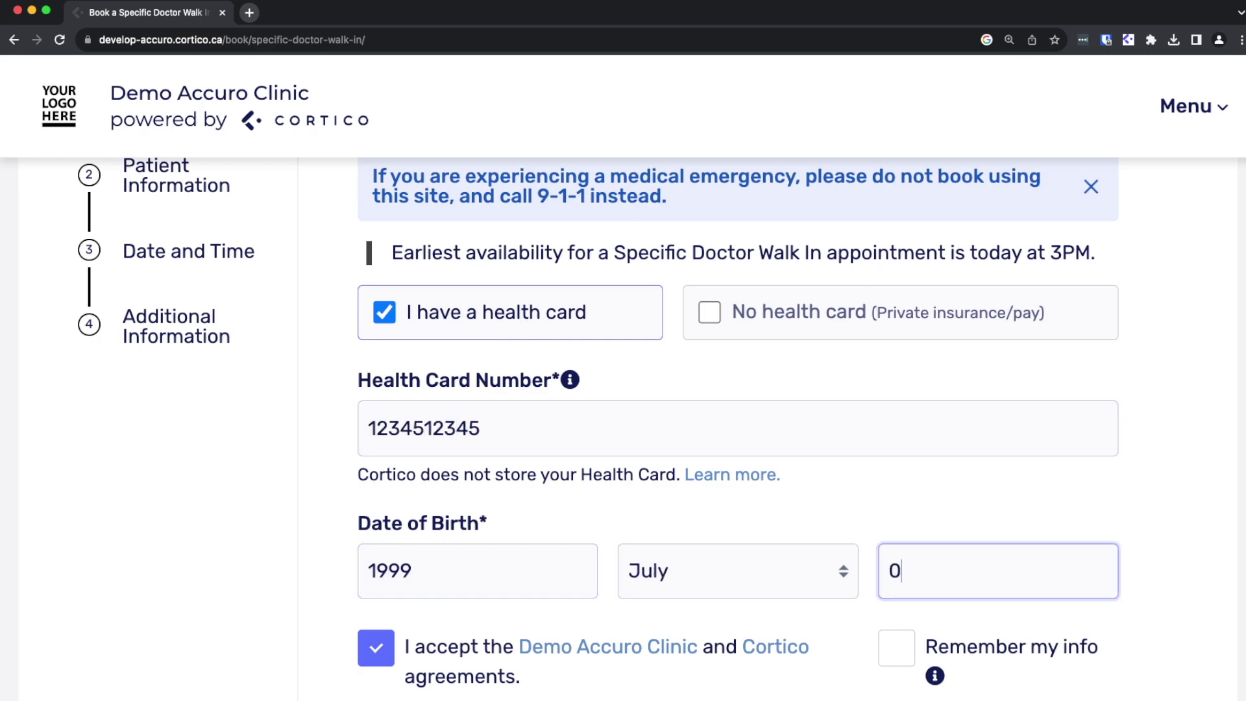
type("1")
key("Return")
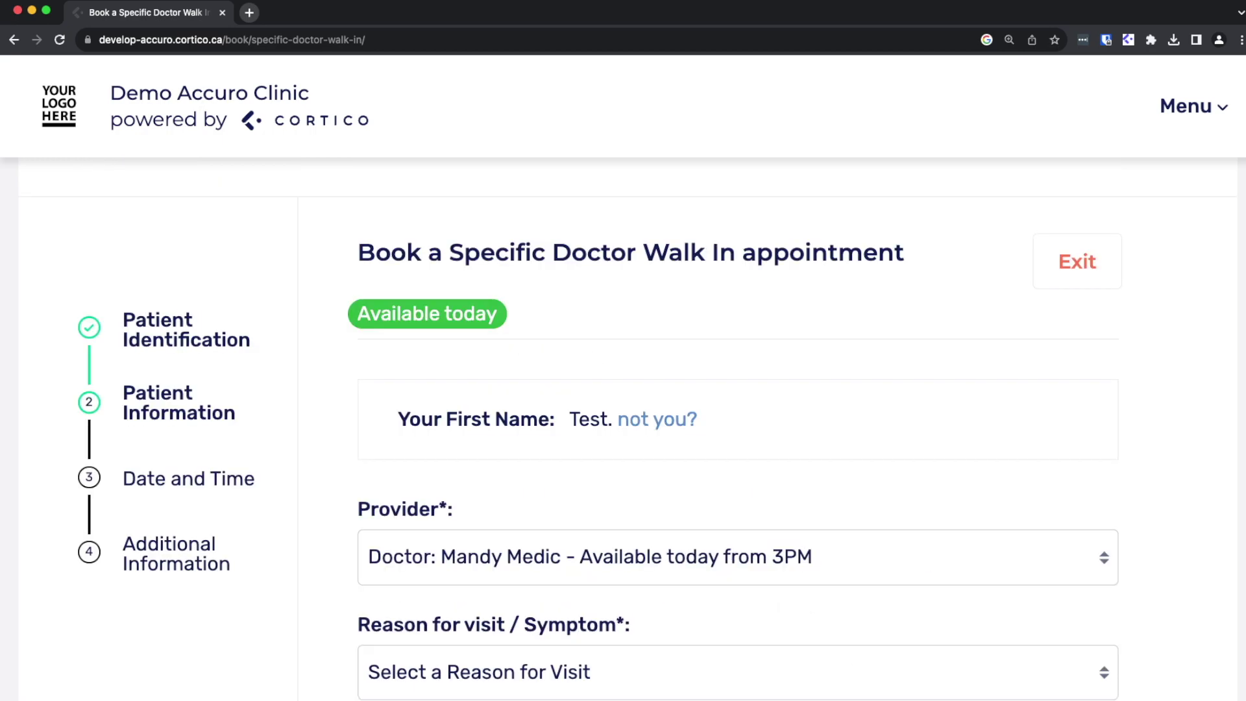
Step: Choose the doctor available today from 3PM, reason Check up, and No for needing a form or note
scroll(738, 454, "down", 5)
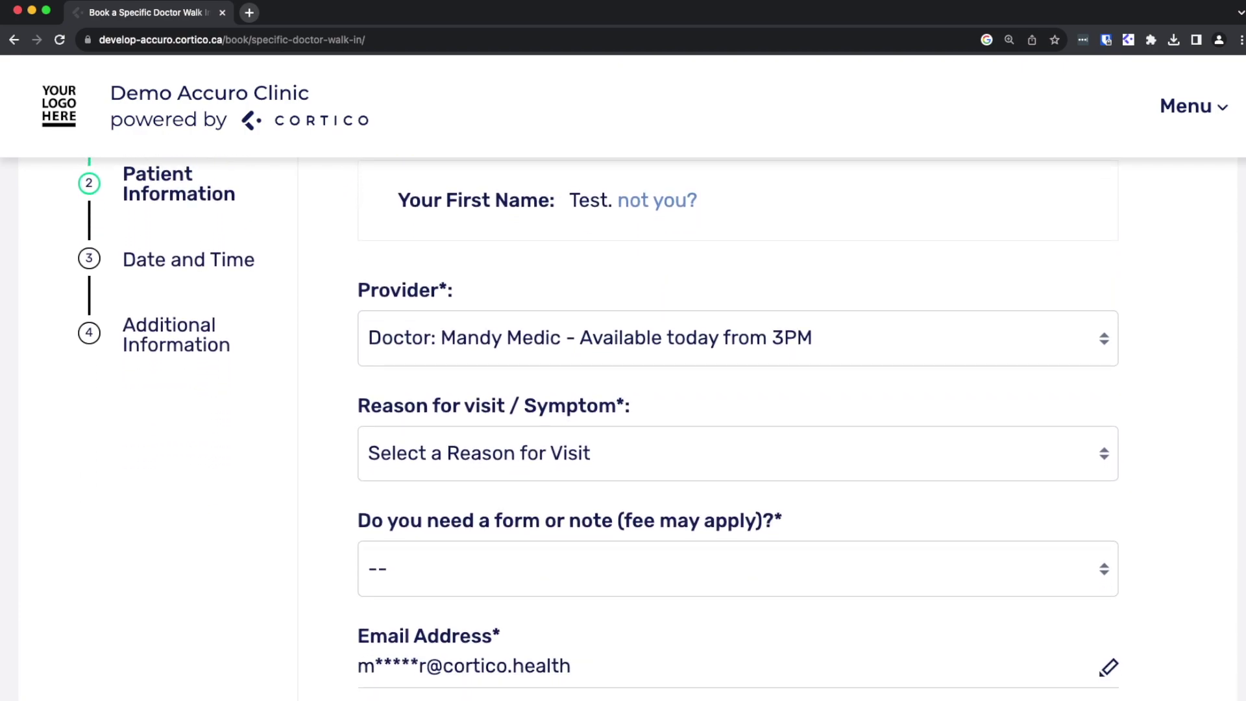
scroll(738, 454, "down", 1)
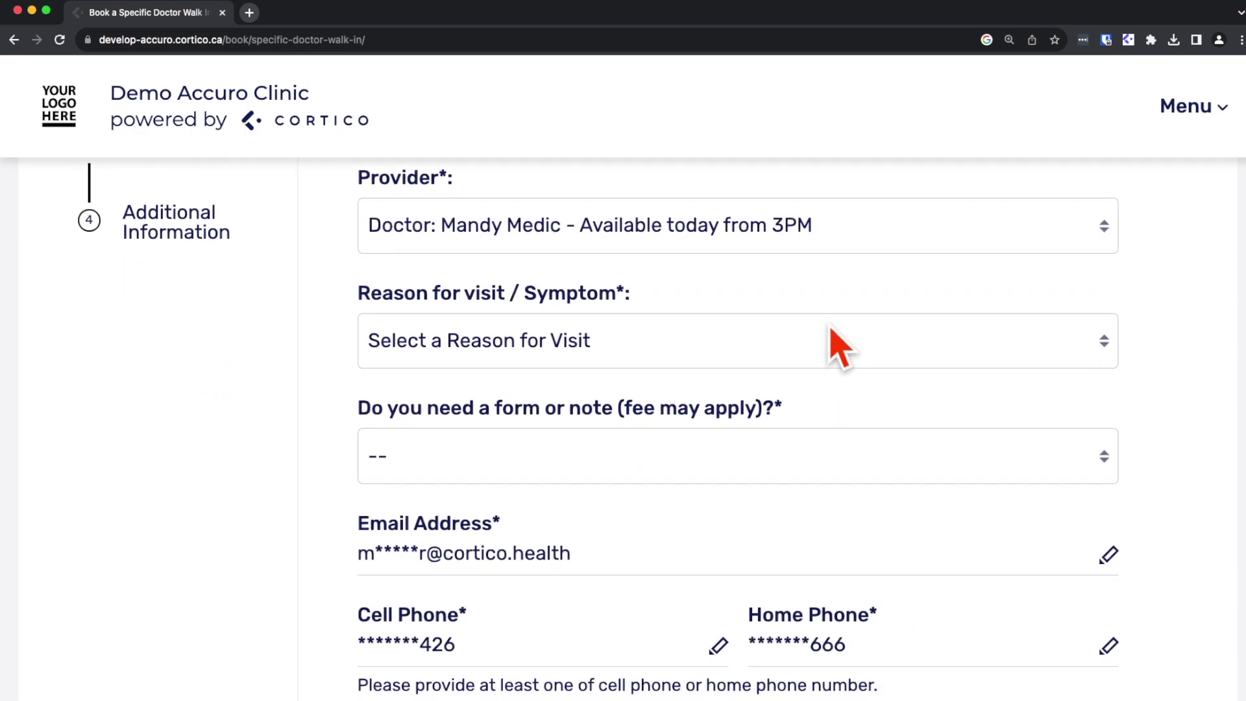
left_click(824, 252)
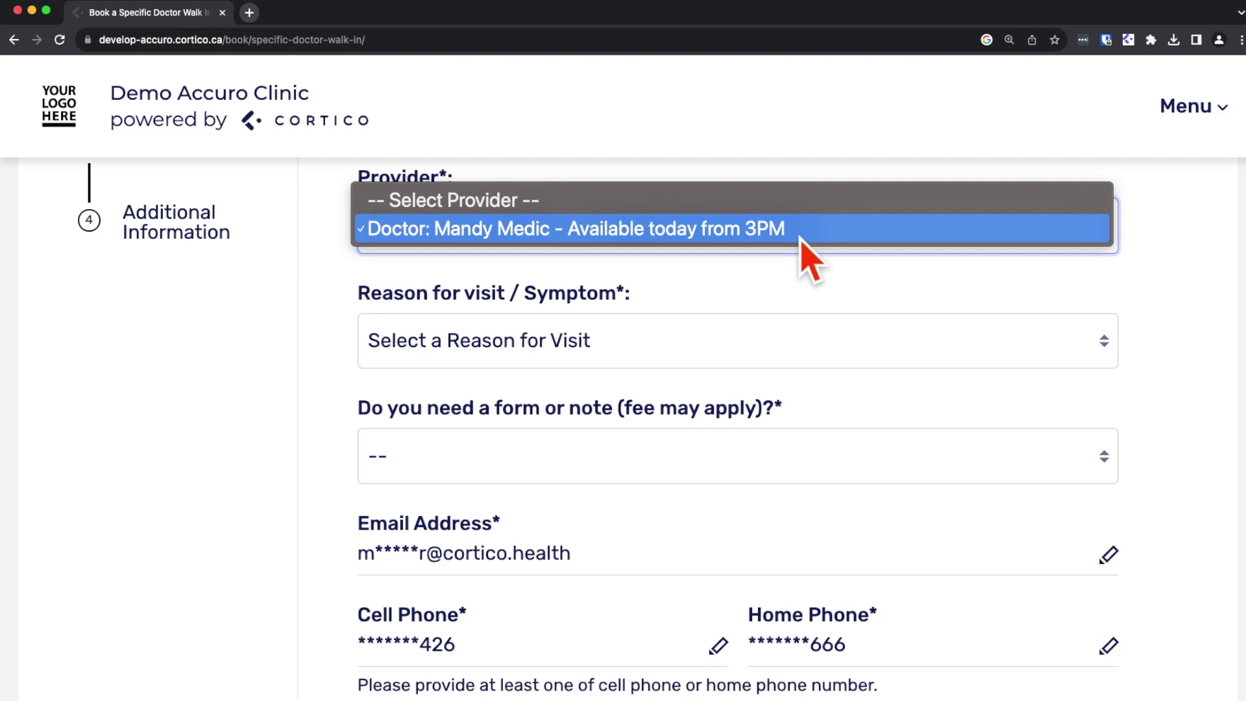
left_click(800, 232)
scroll(799, 253, "down", 1)
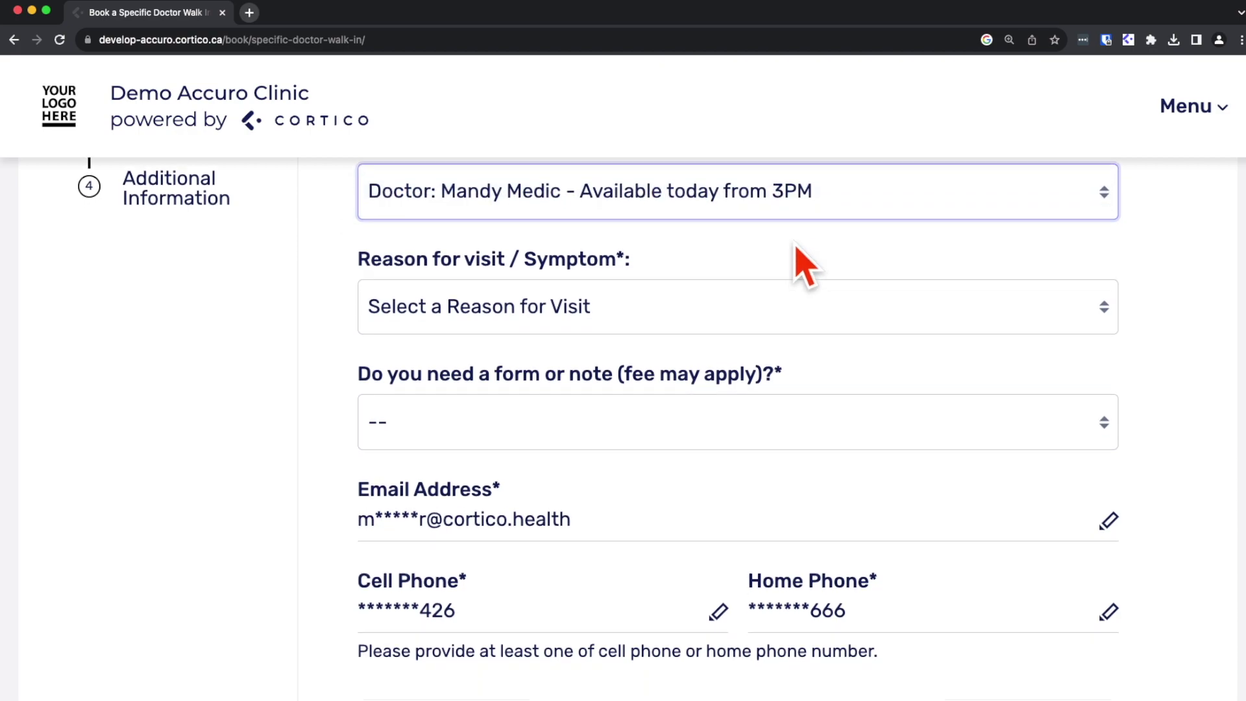
left_click(764, 296)
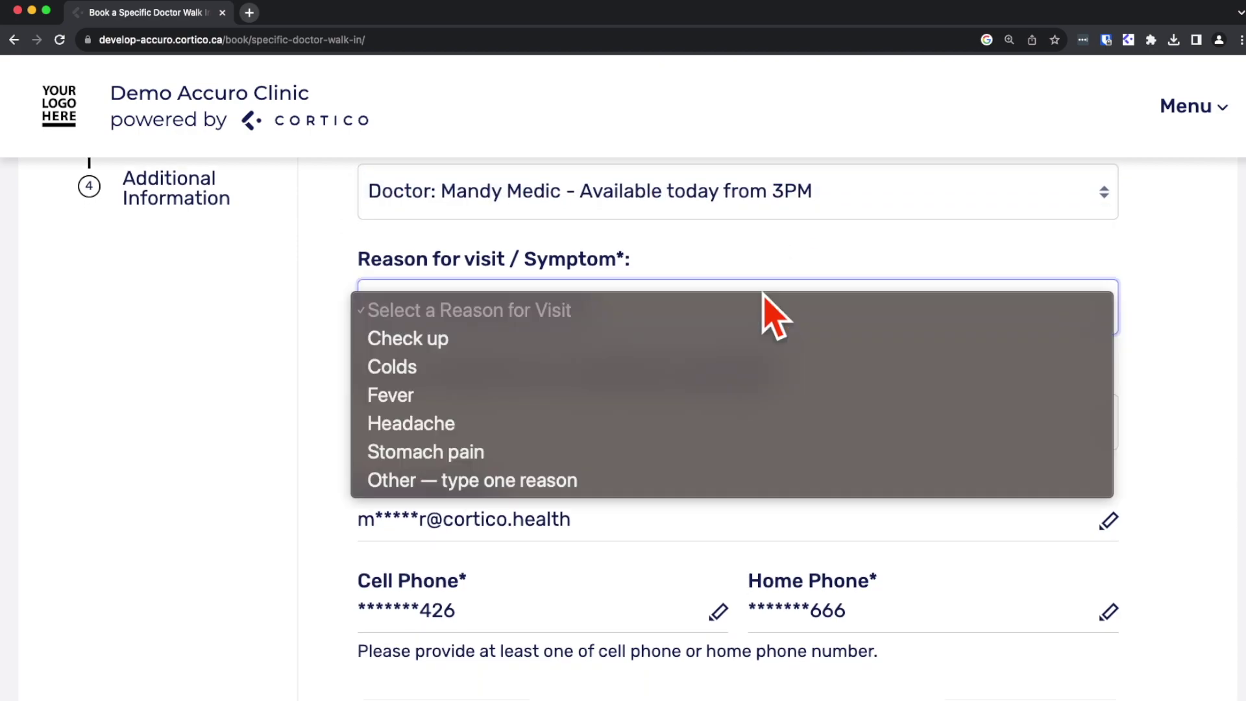
left_click(754, 351)
scroll(757, 370, "down", 1)
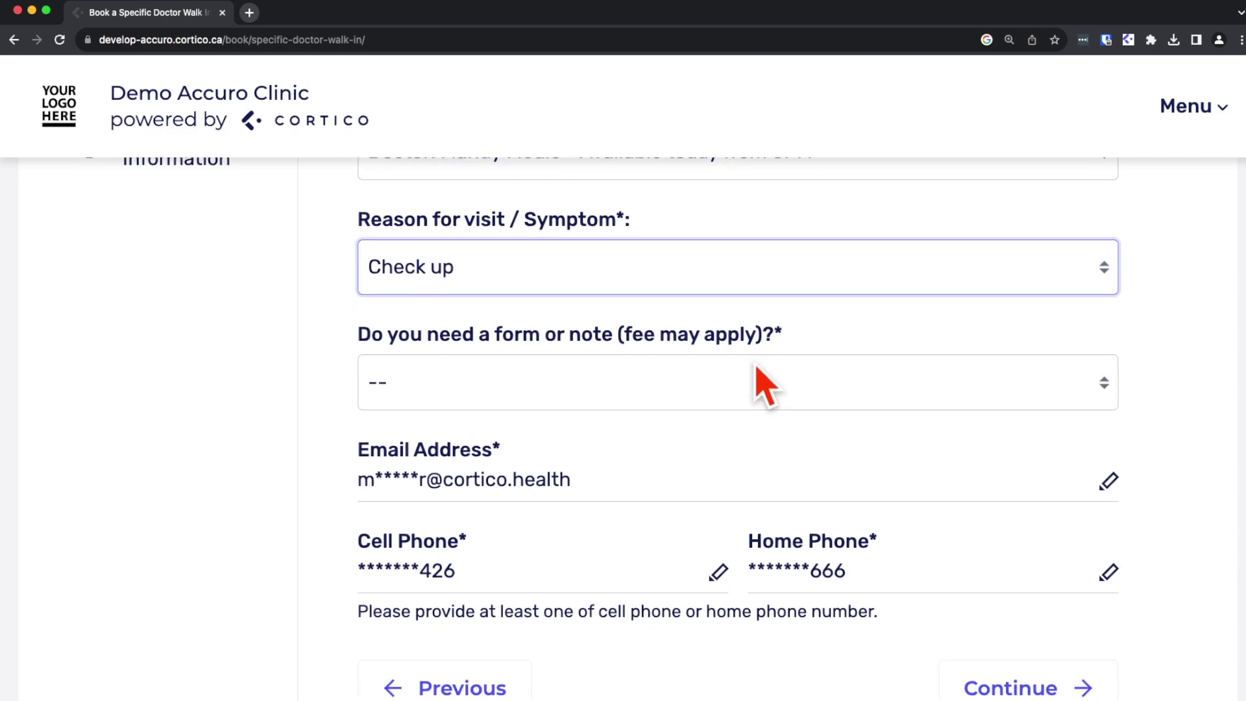
left_click(755, 375)
left_click(746, 418)
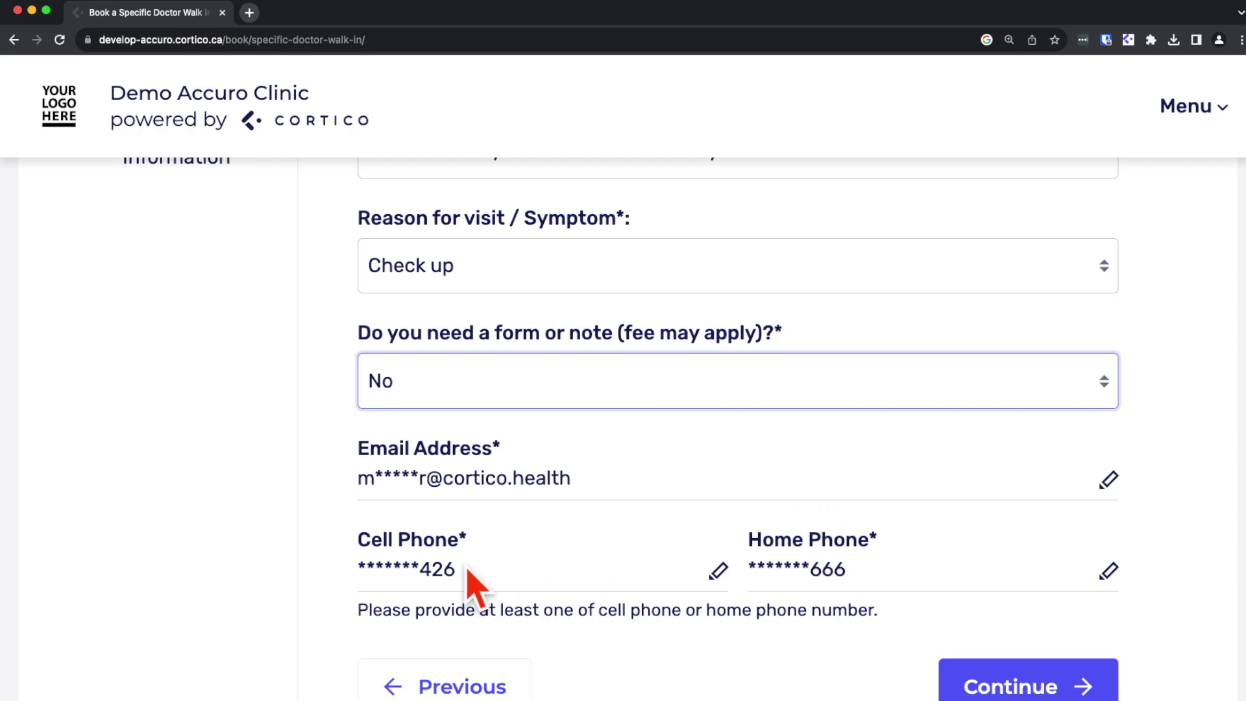
Step: Continue to date and time and make the visit a video call
left_click(967, 685)
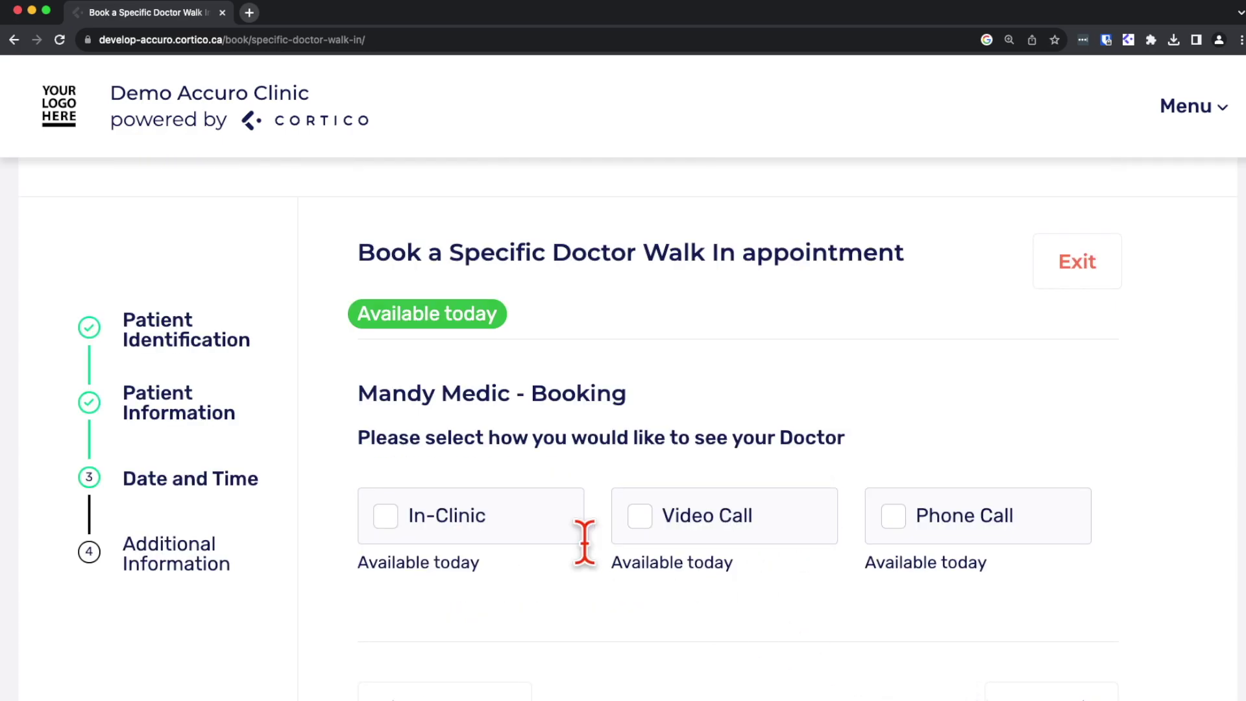
left_click(389, 519)
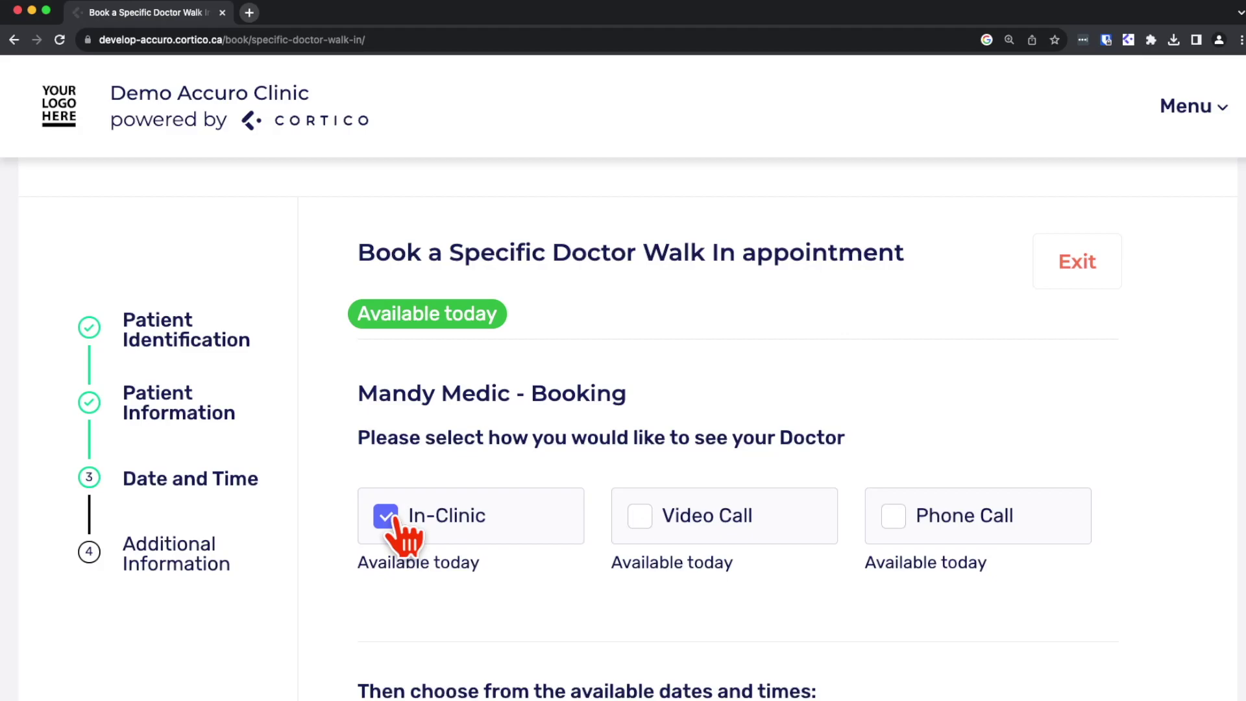
scroll(394, 520, "down", 3)
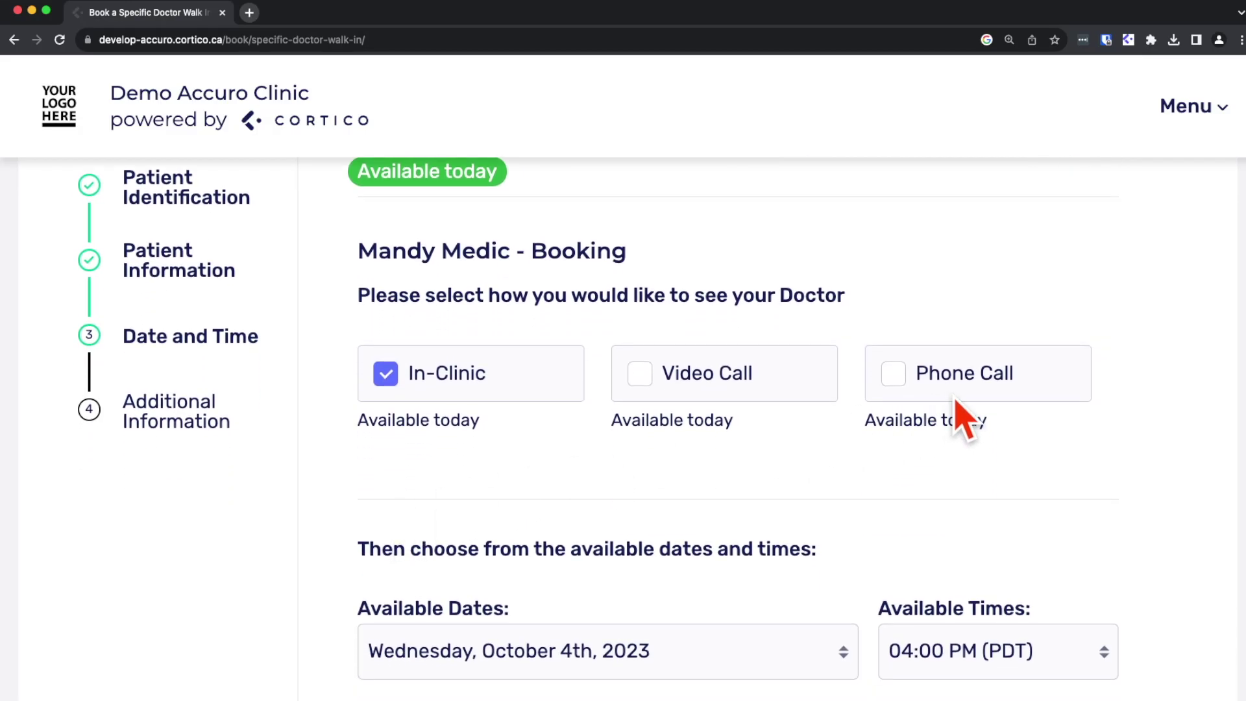
left_click(643, 394)
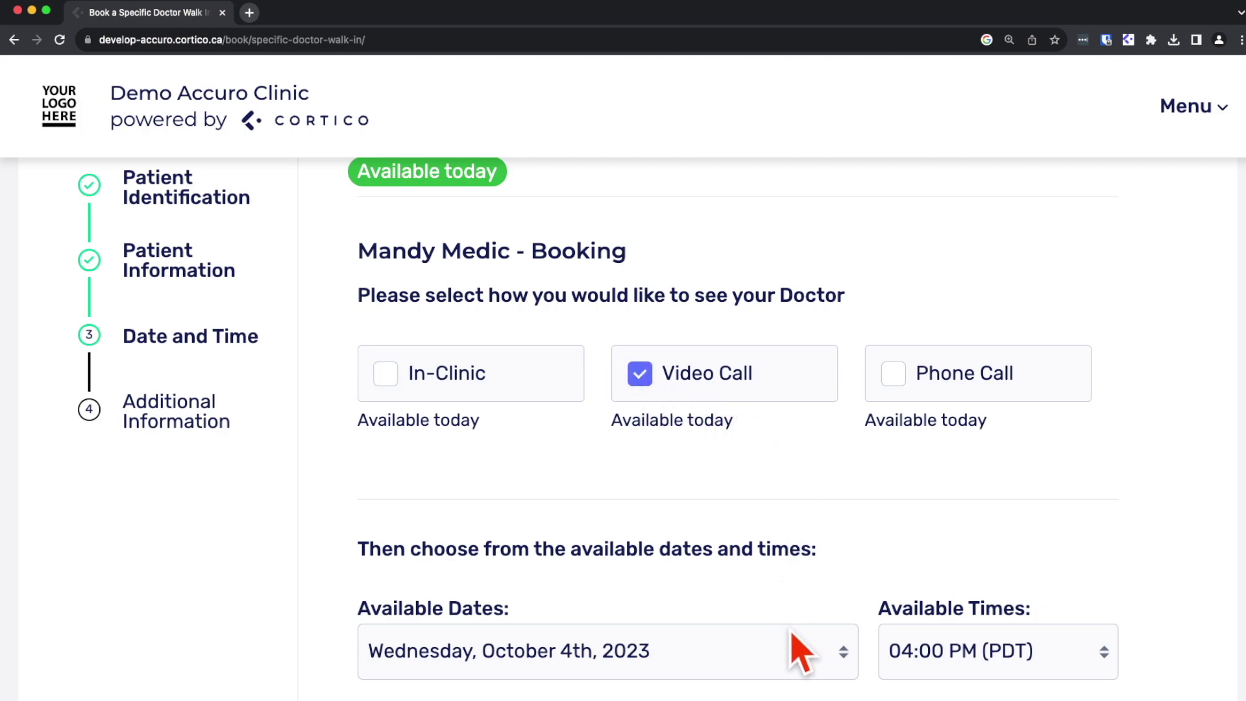
Step: Try booking Wednesday, October 4th at 04:00 PM (PDT) and continue
left_click(800, 648)
left_click(805, 602)
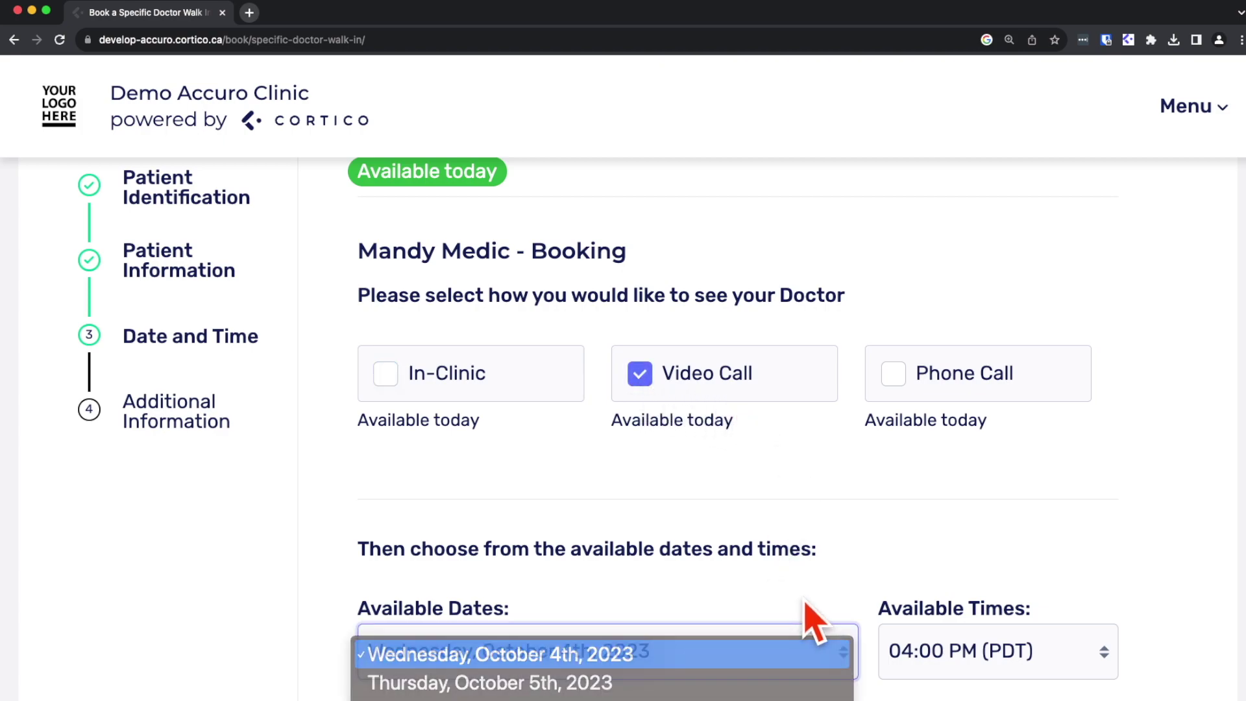
scroll(810, 585, "down", 5)
left_click(810, 454)
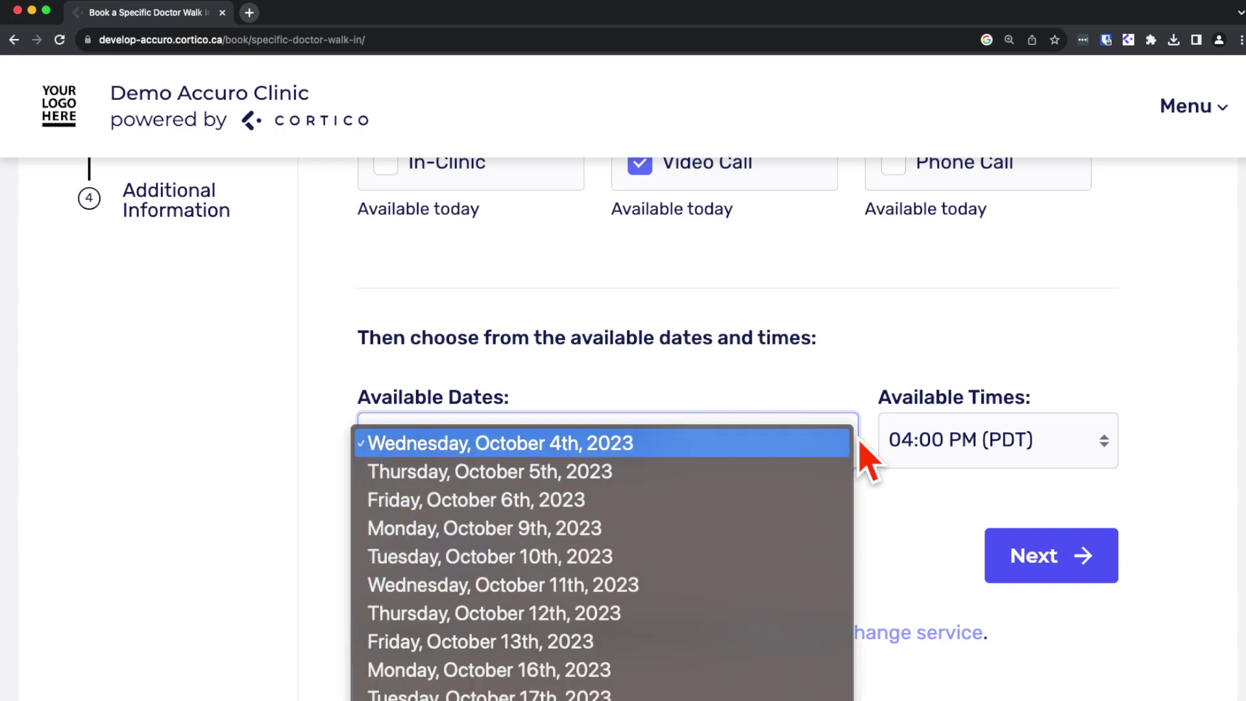
left_click(921, 448)
left_click(960, 451)
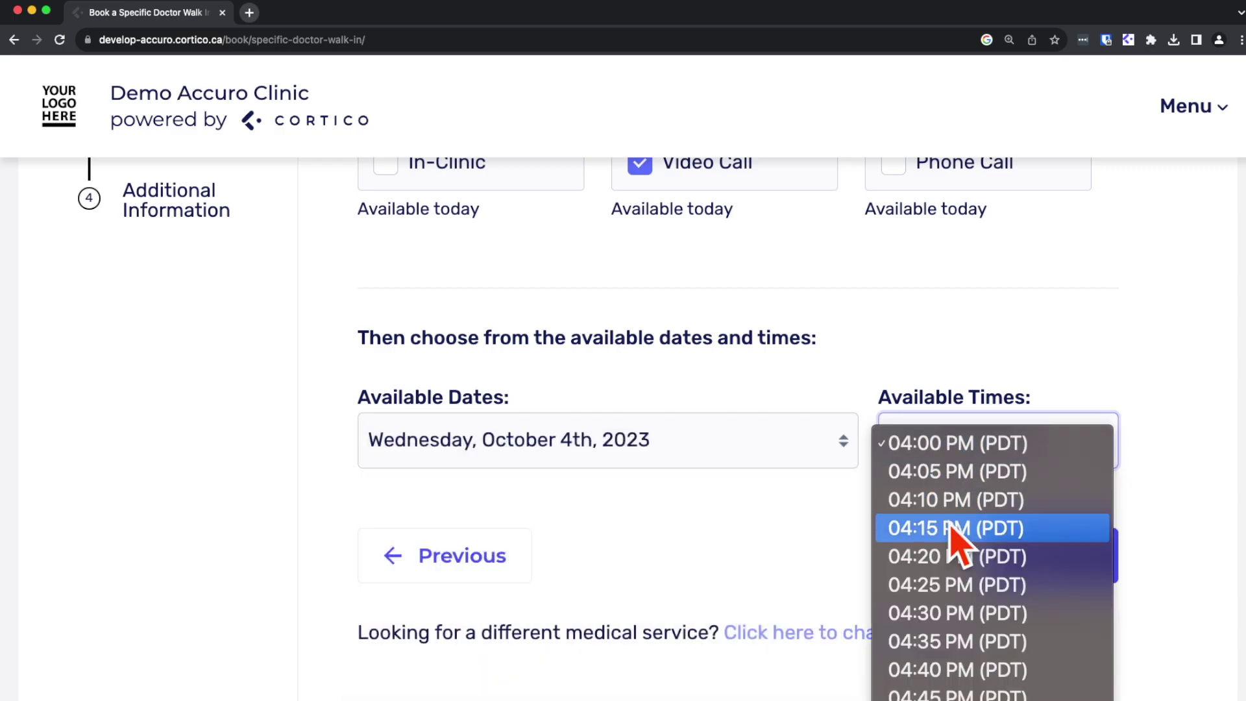
left_click(960, 443)
scroll(973, 393, "up", 2)
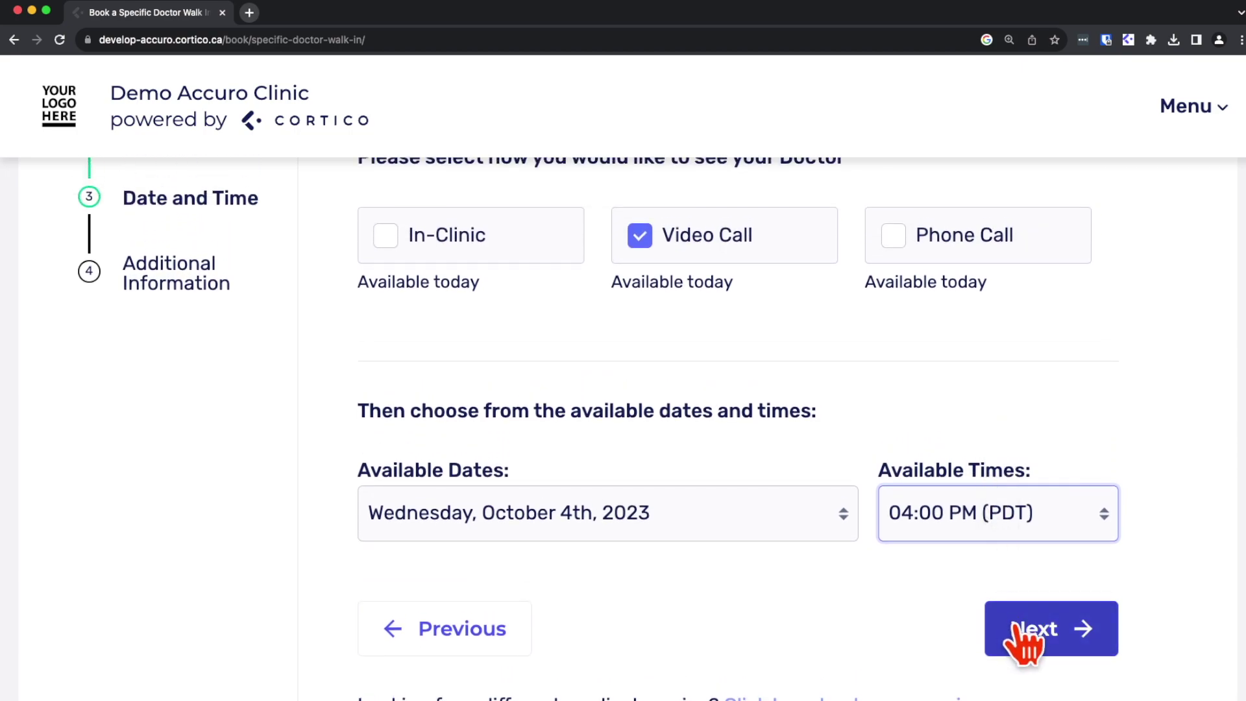
left_click(1015, 620)
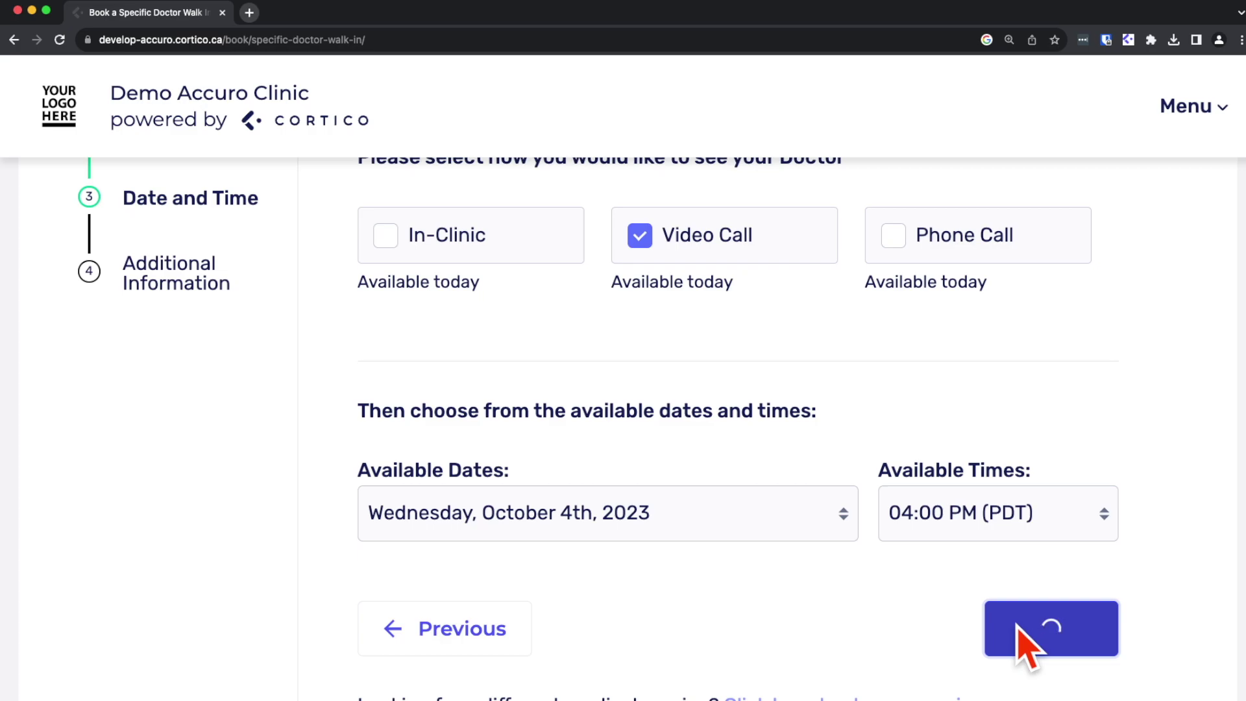
Step: Switch the date to Thursday, October 5th, 2023 at 09:00 AM since Oct 4 is booked
left_click(773, 532)
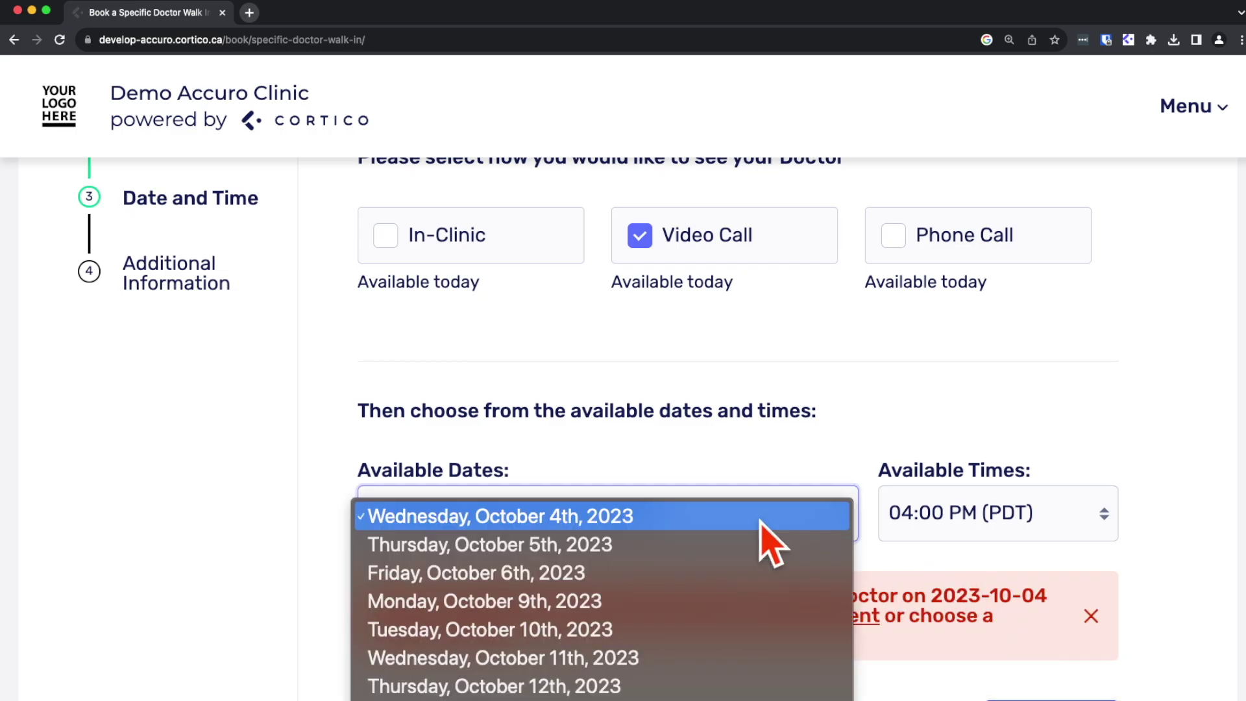
left_click(751, 545)
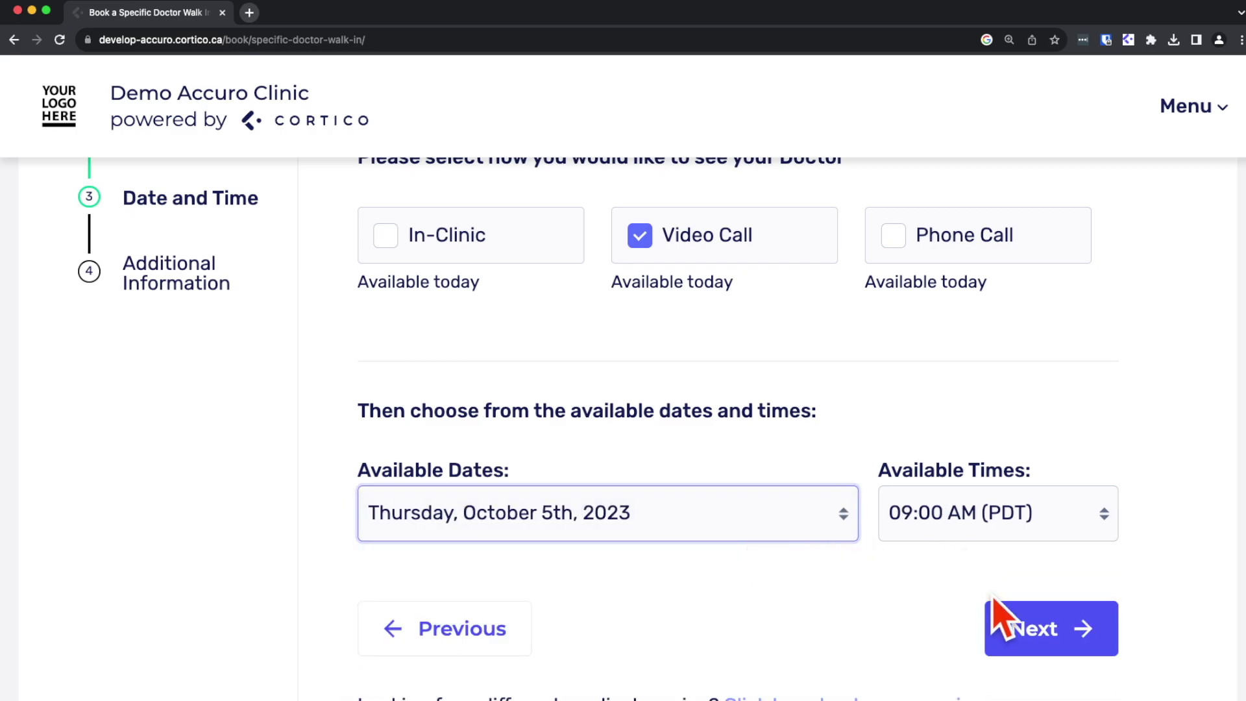
left_click(1007, 617)
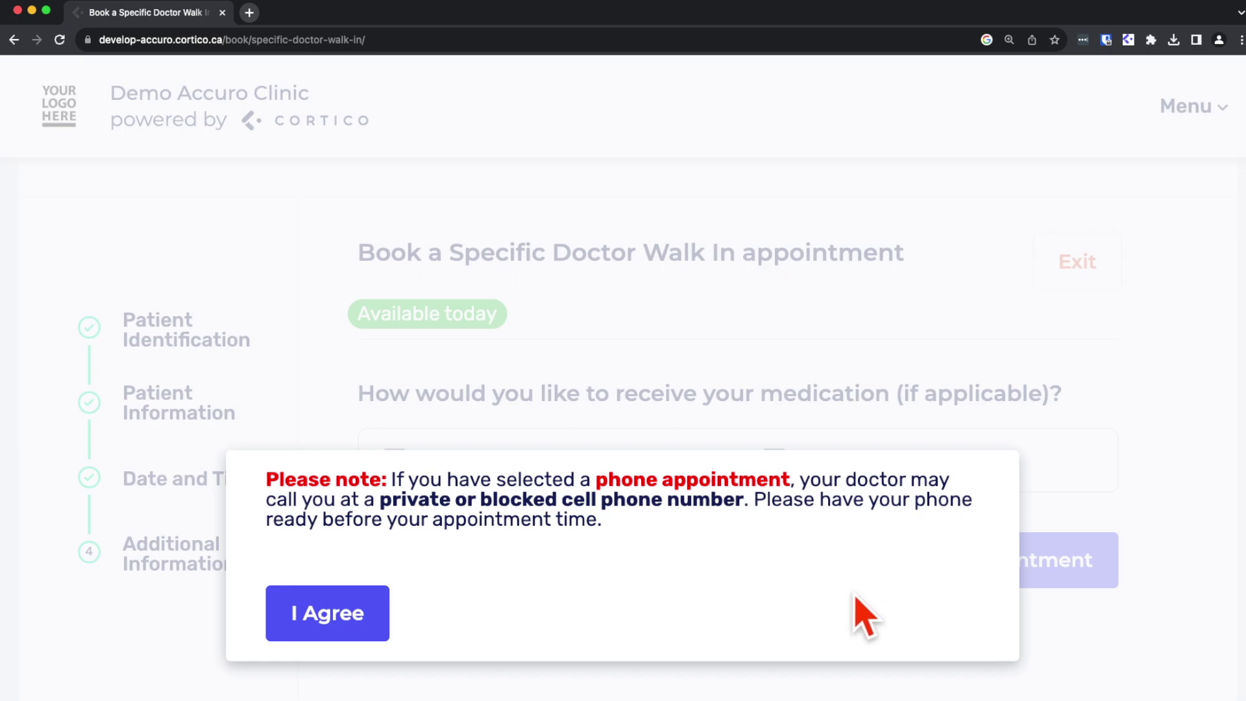
Step: Accept the phone-appointment notice, pick up at SHOPPERS DRUG MART # 237, and book
left_click(334, 616)
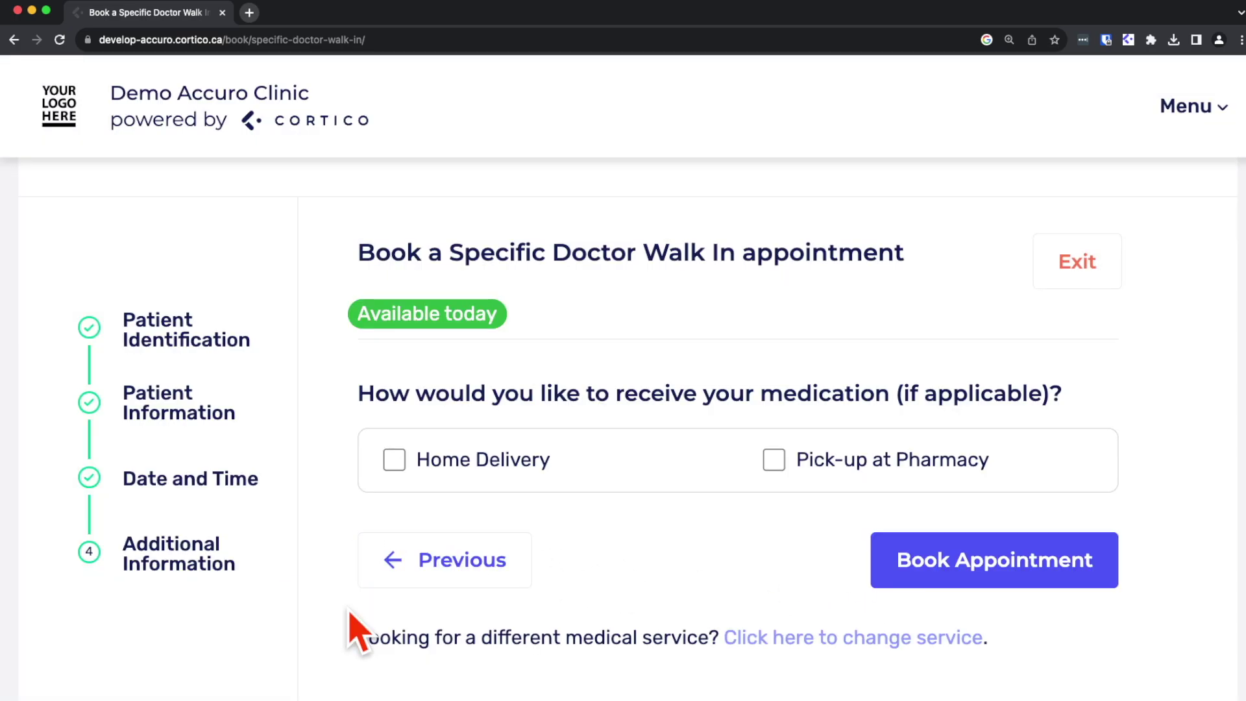
left_click(774, 462)
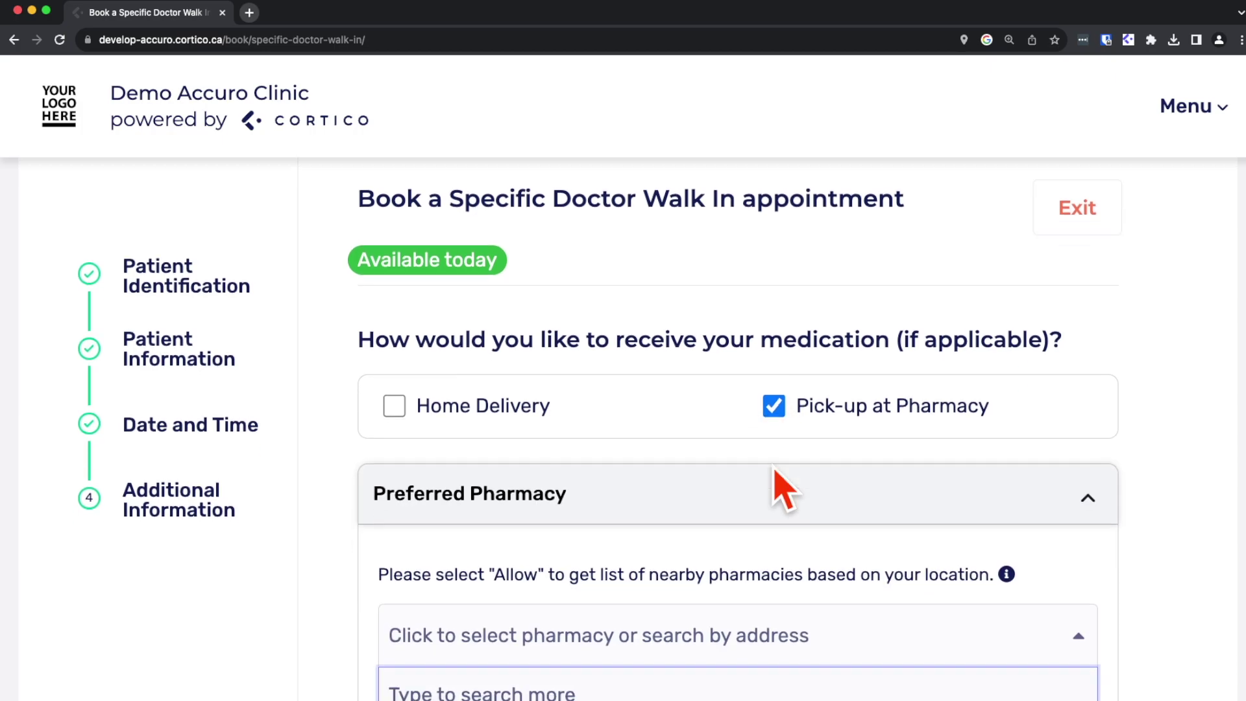
scroll(782, 480, "down", 3)
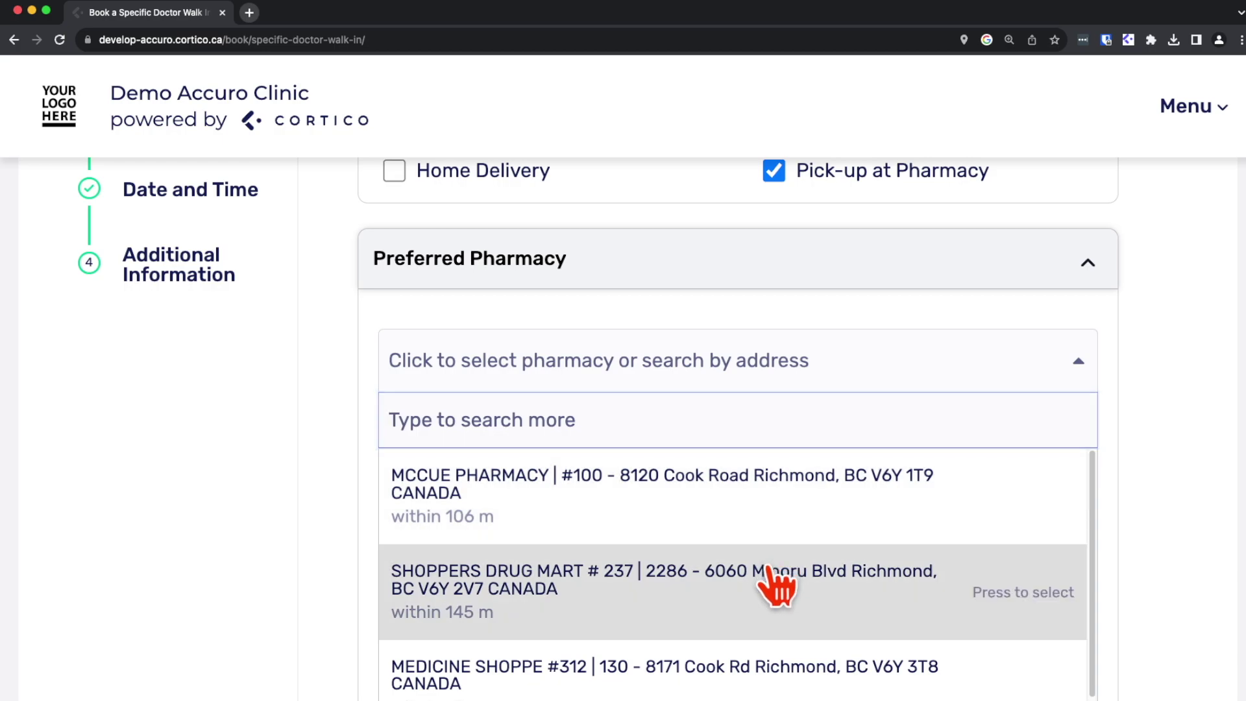
left_click(781, 581)
left_click(939, 559)
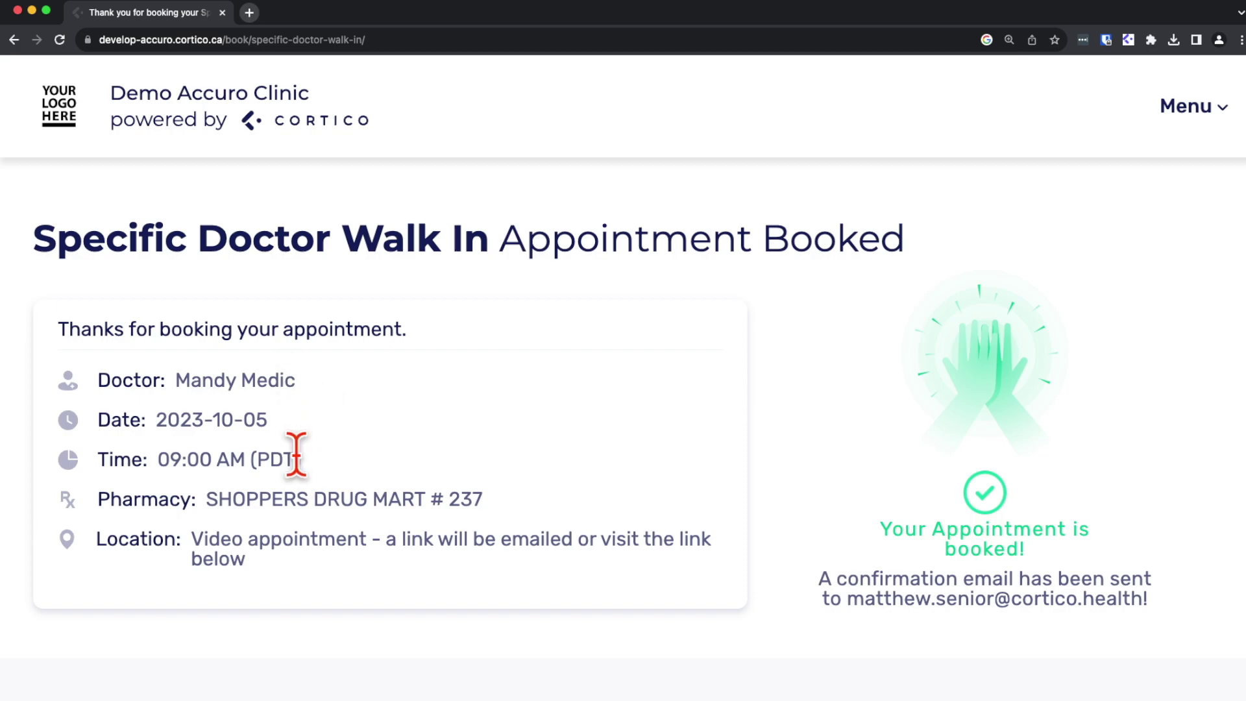
Step: Scroll through the What's Next cards on the booking confirmation page
scroll(302, 495, "down", 10)
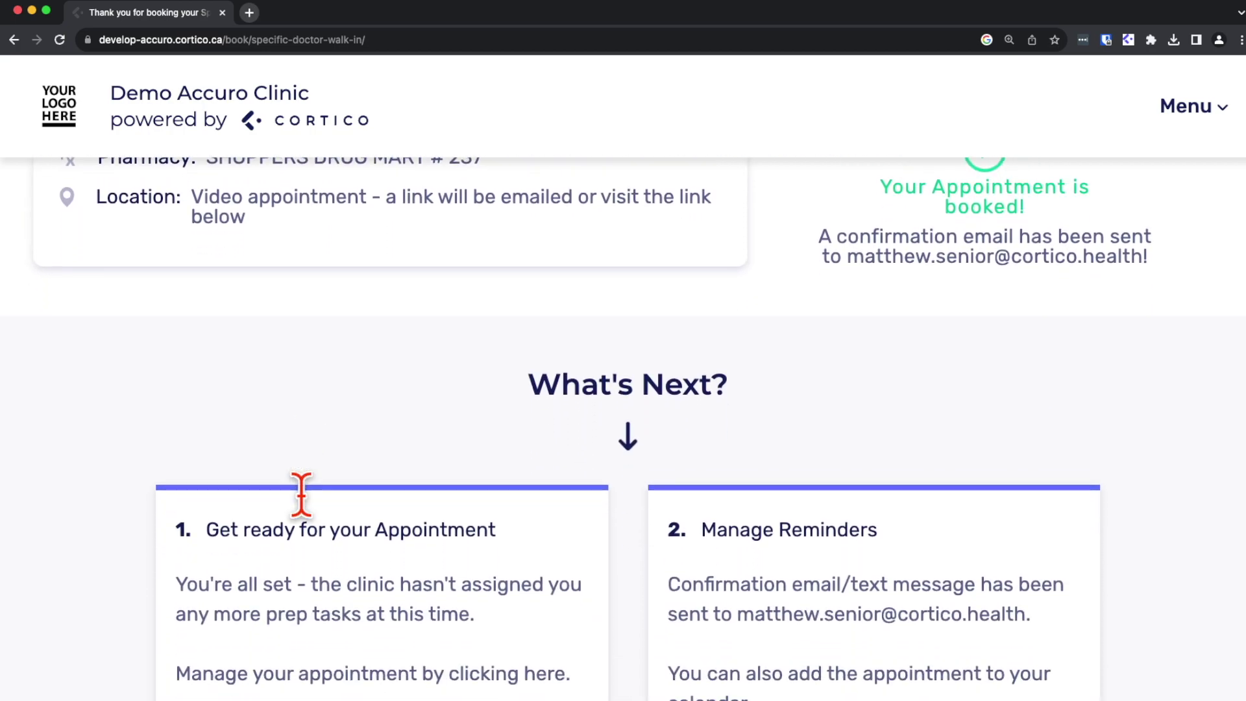
scroll(302, 495, "down", 8)
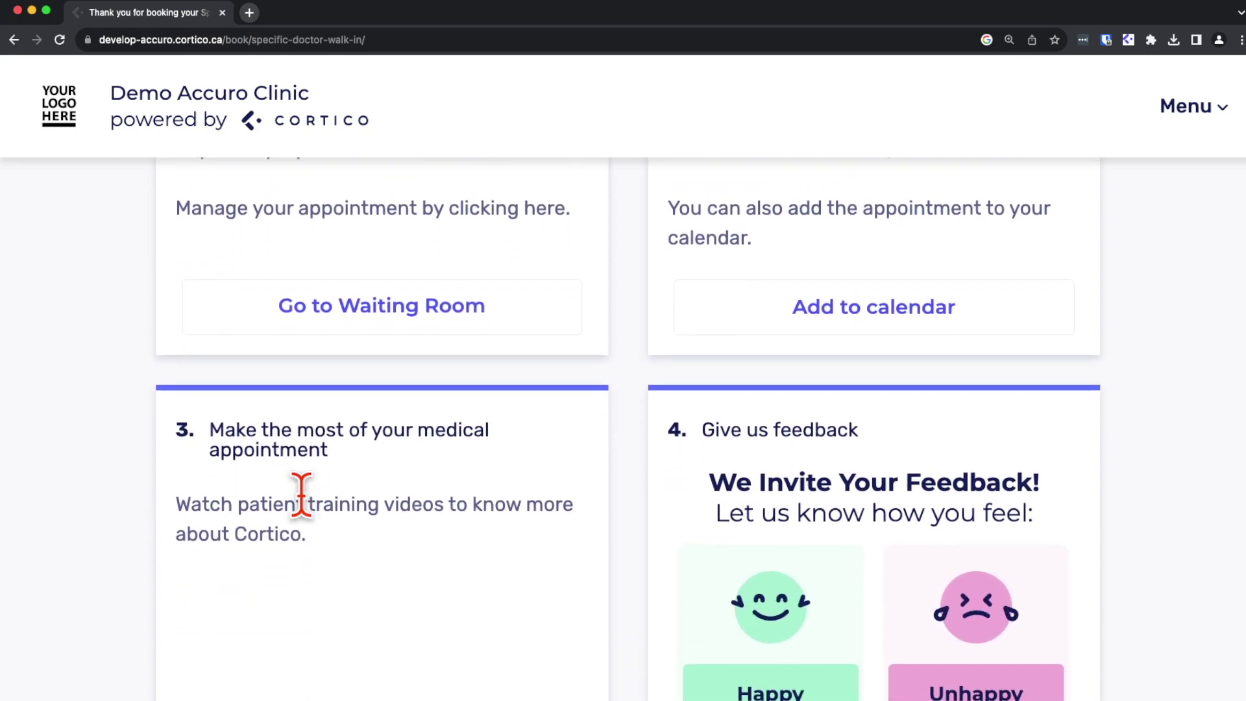
scroll(301, 495, "down", 6)
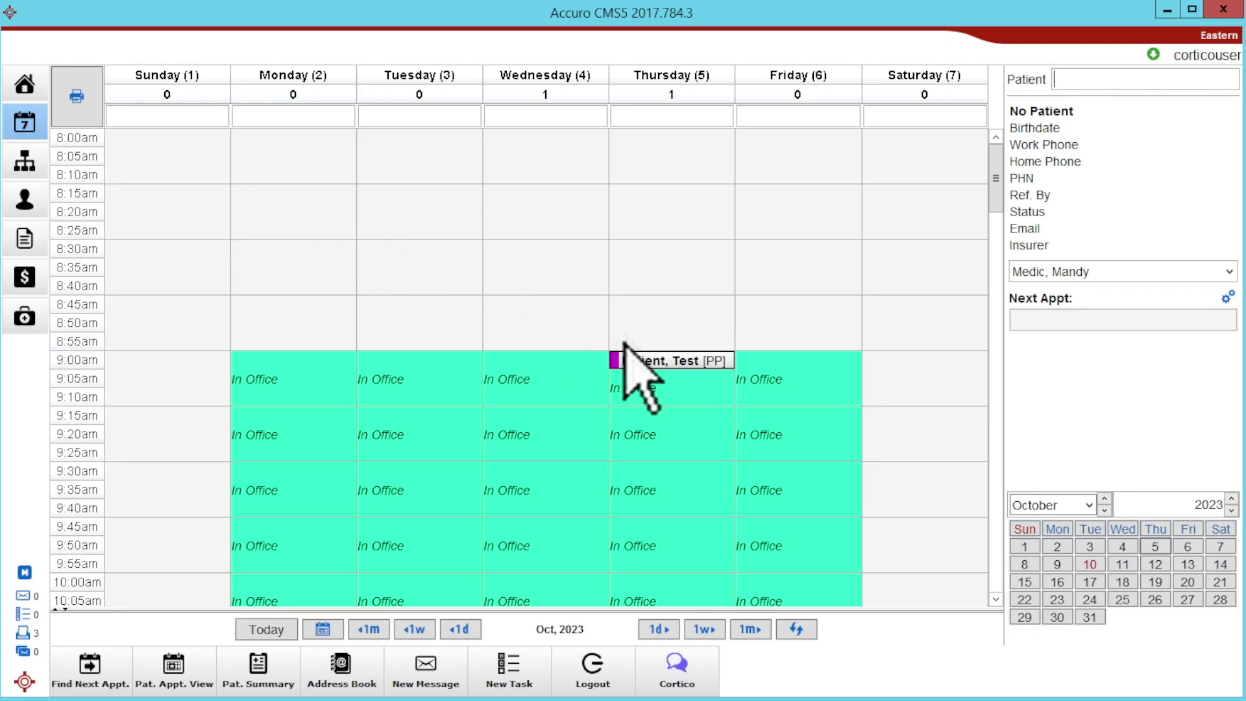
Step: Select the Thursday 9:00am appointment in Accuro and launch Cortico for that patient
left_click(661, 365)
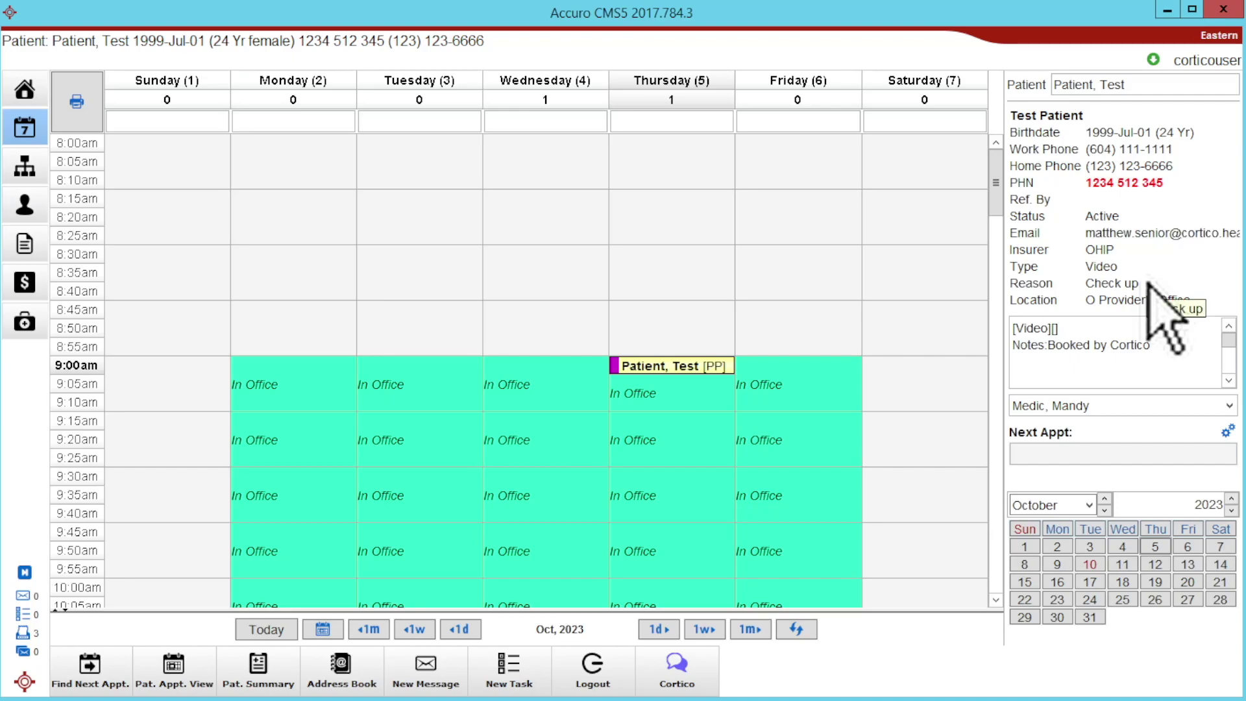
left_click(691, 666)
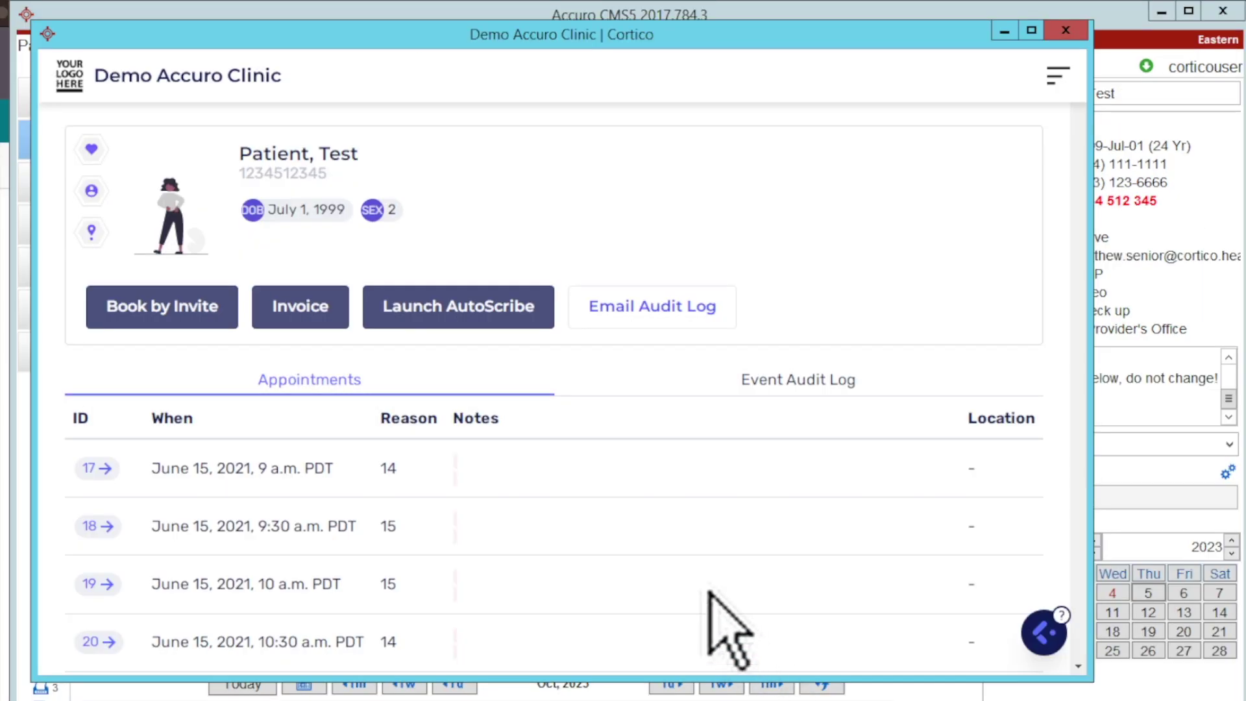
Step: Open appointment ID 746 (Oct. 5, 2023) details and show the Assign New Task options
scroll(977, 276, "down", 20)
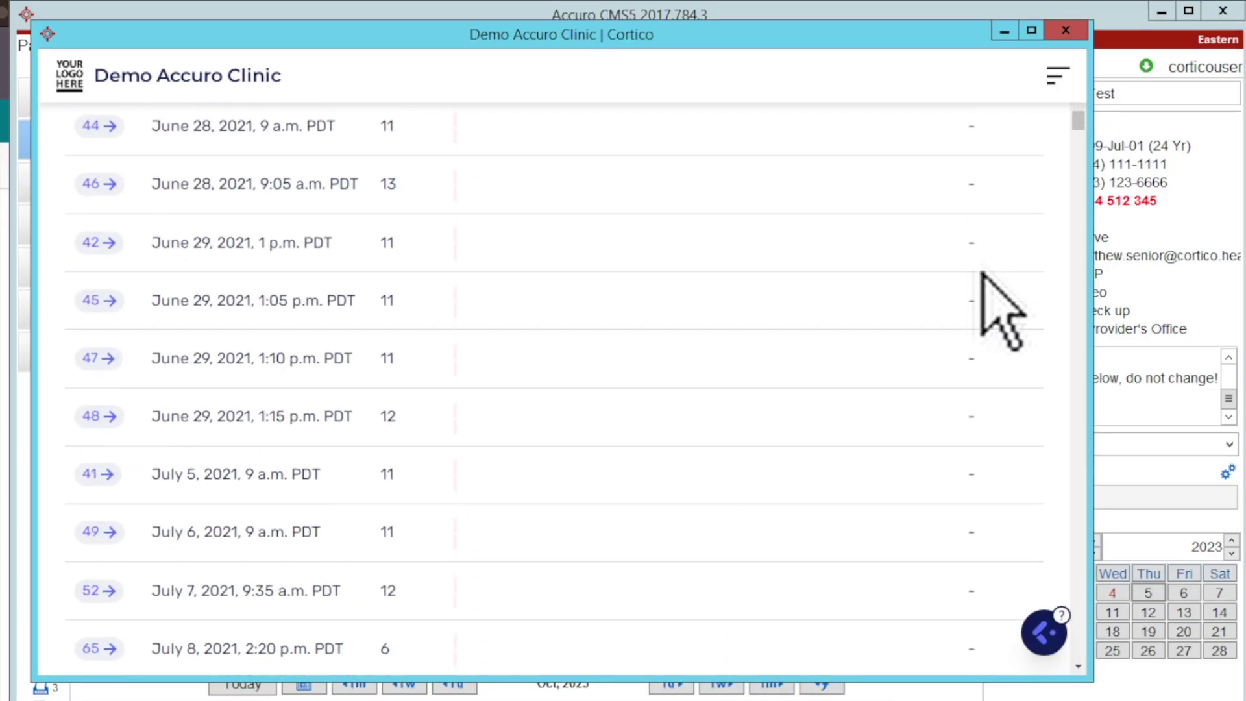
scroll(987, 292, "down", 15)
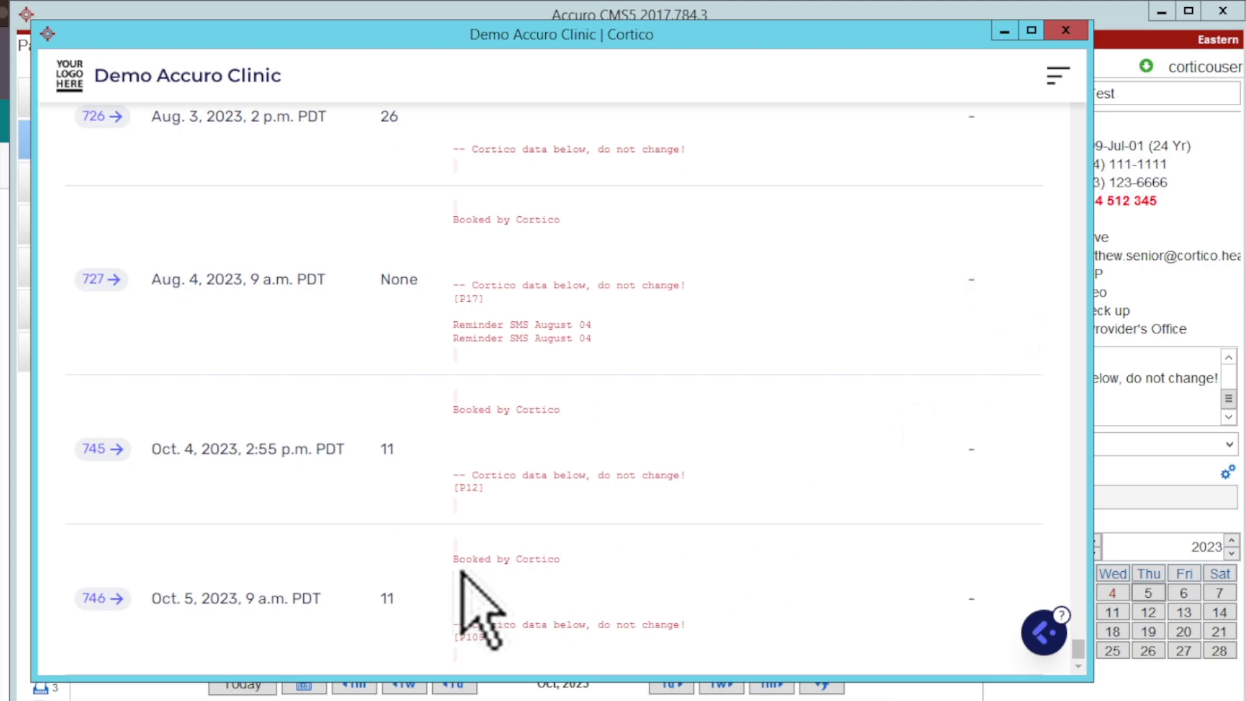
left_click_drag(91, 581, 564, 620)
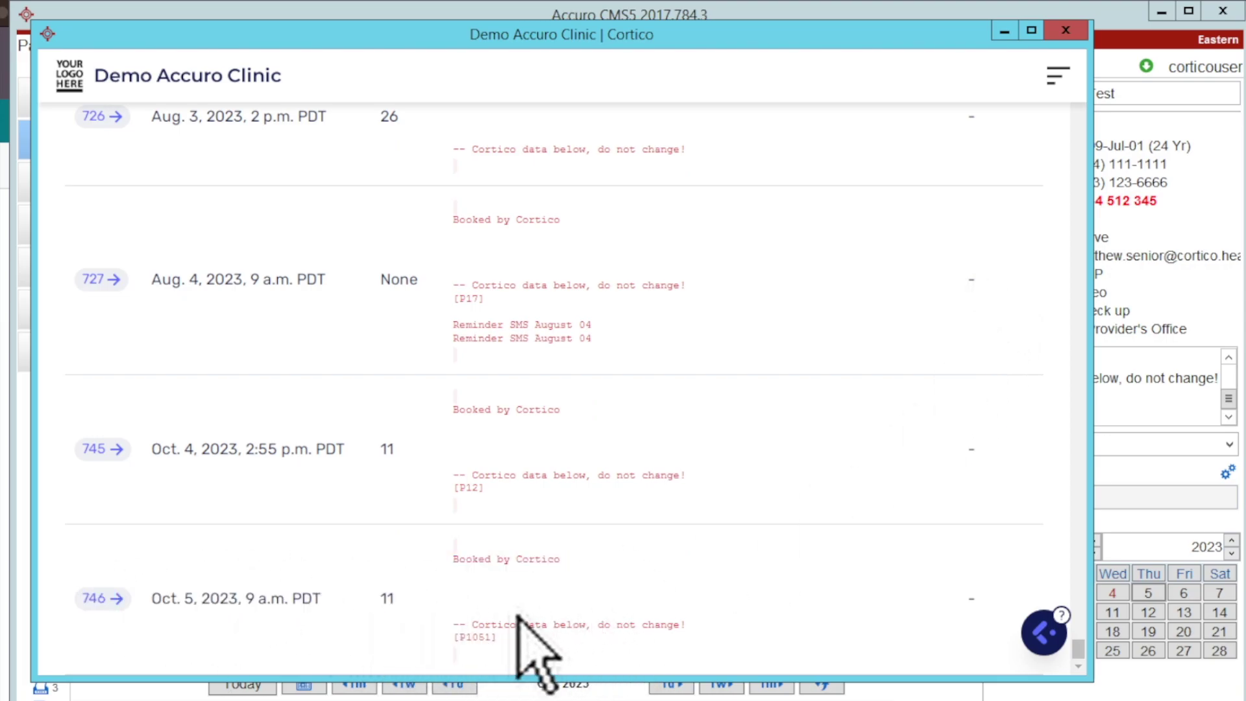
left_click(95, 601)
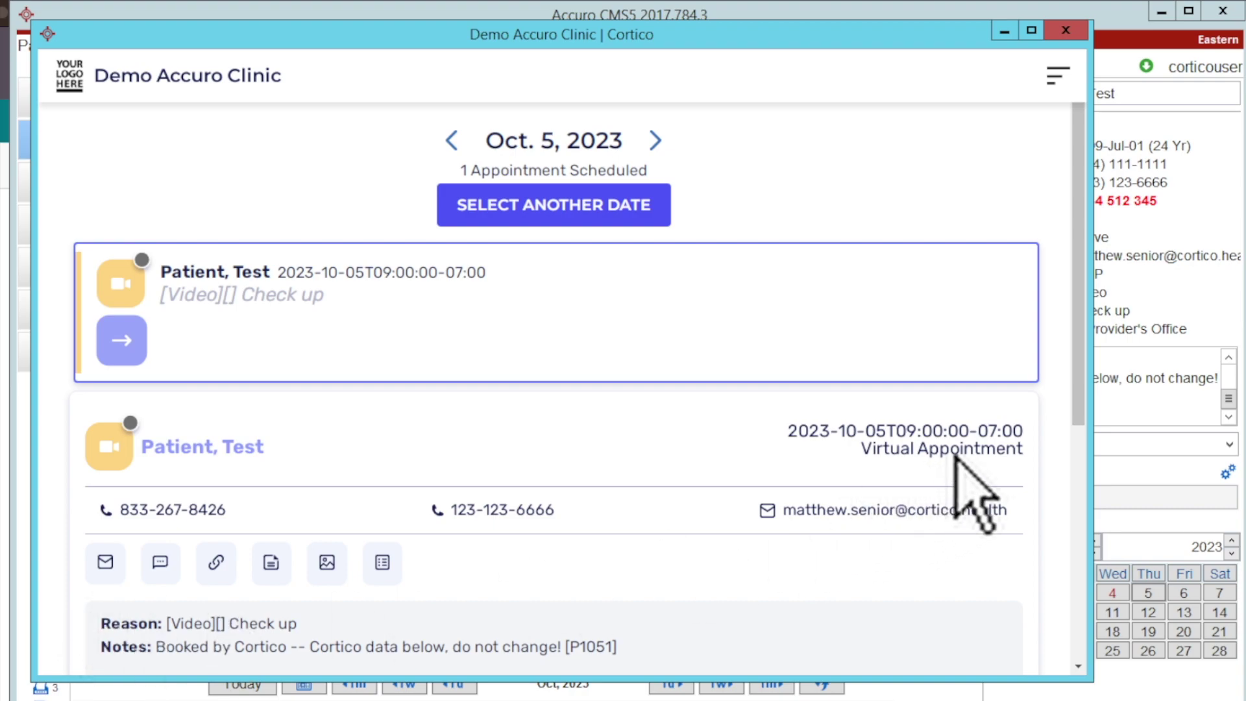
left_click_drag(1077, 399, 1090, 656)
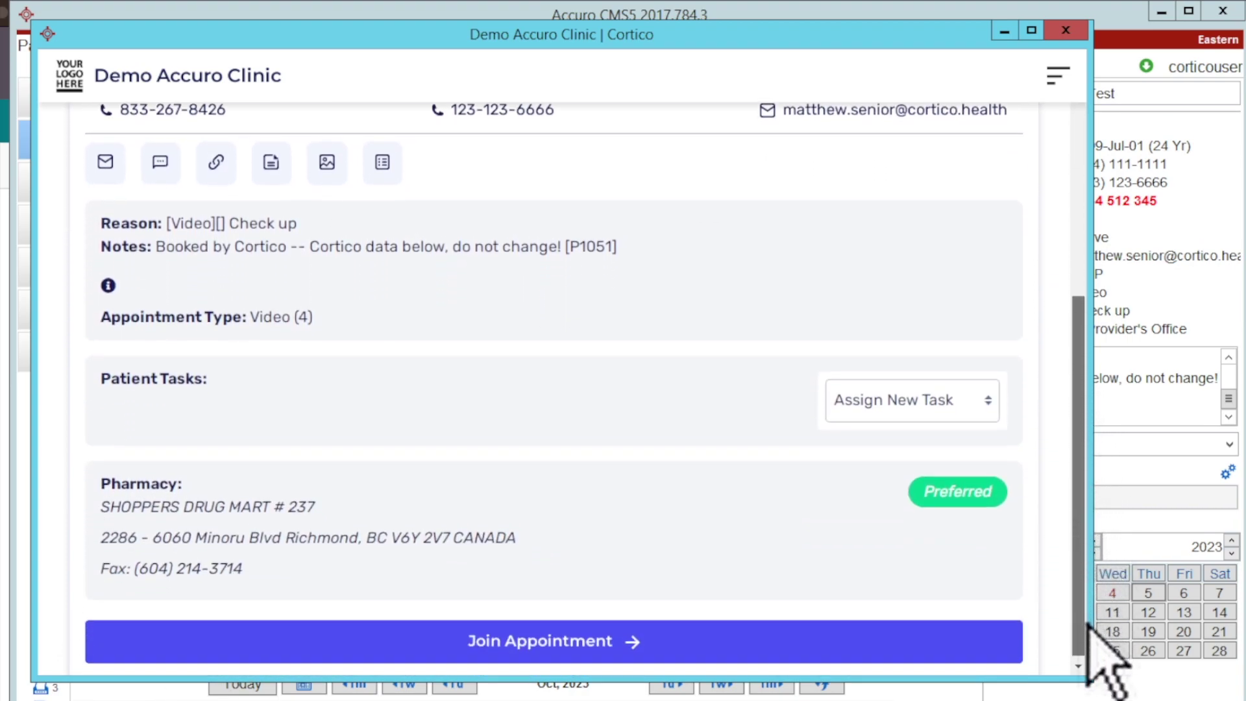
left_click(949, 411)
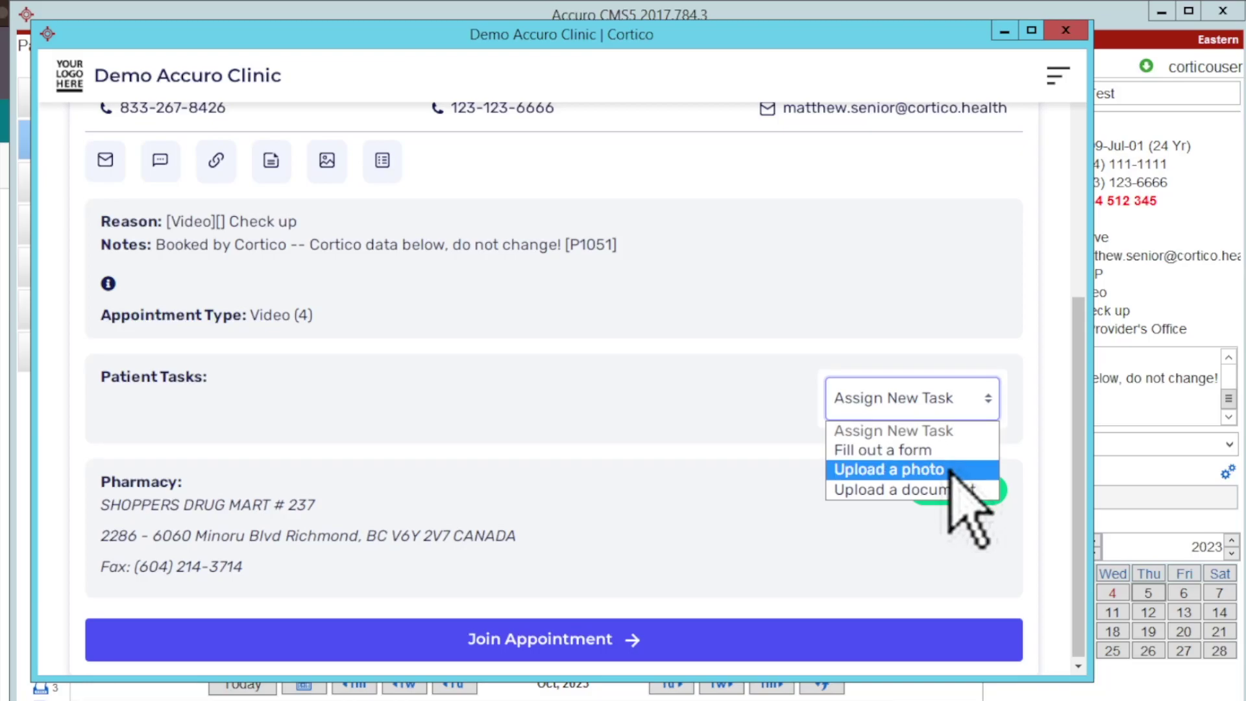
Step: Assign the Upload a photo task with 'Please upload a photo of your rash.' and close Cortico
left_click(948, 468)
left_click(646, 389)
type("Please u")
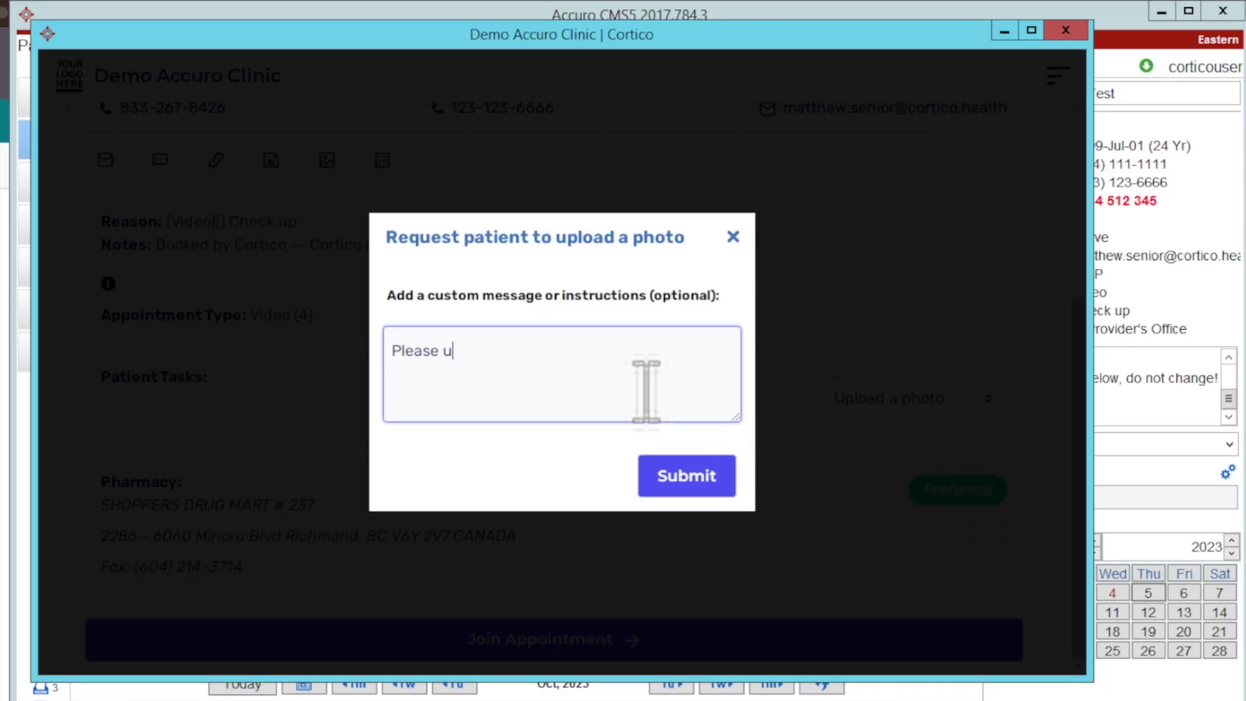
type("pload a photo of your rash.")
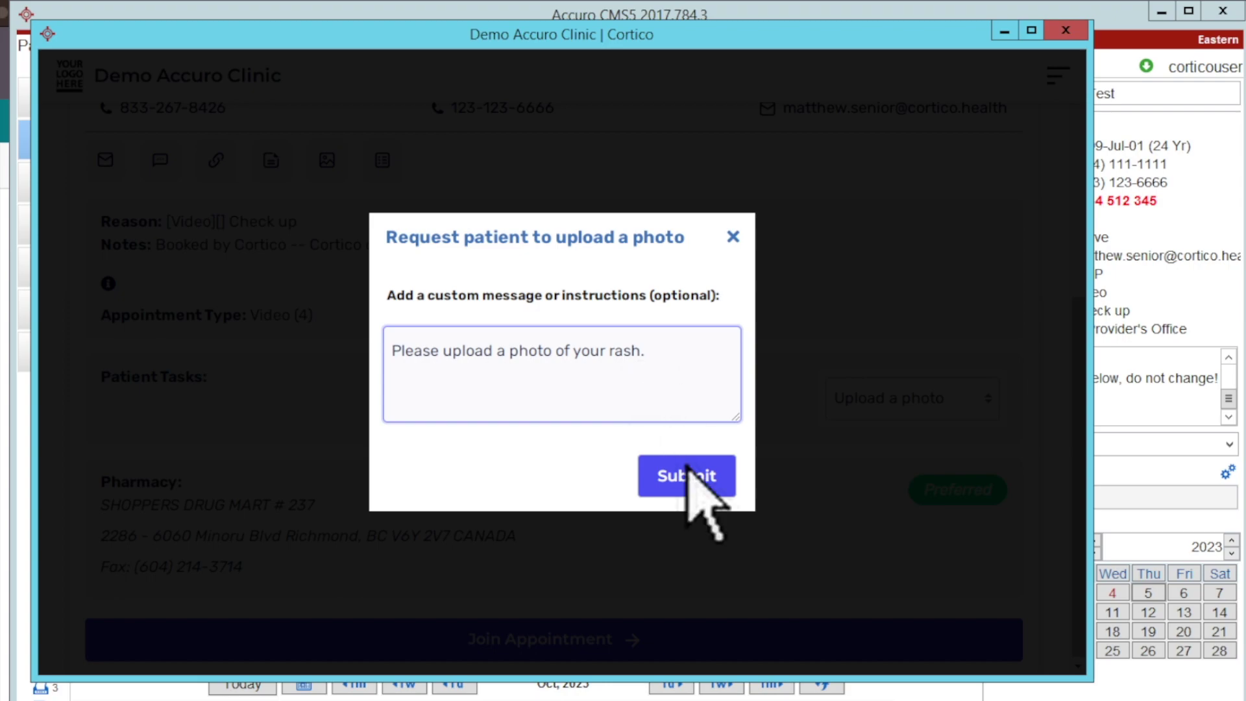
left_click(688, 476)
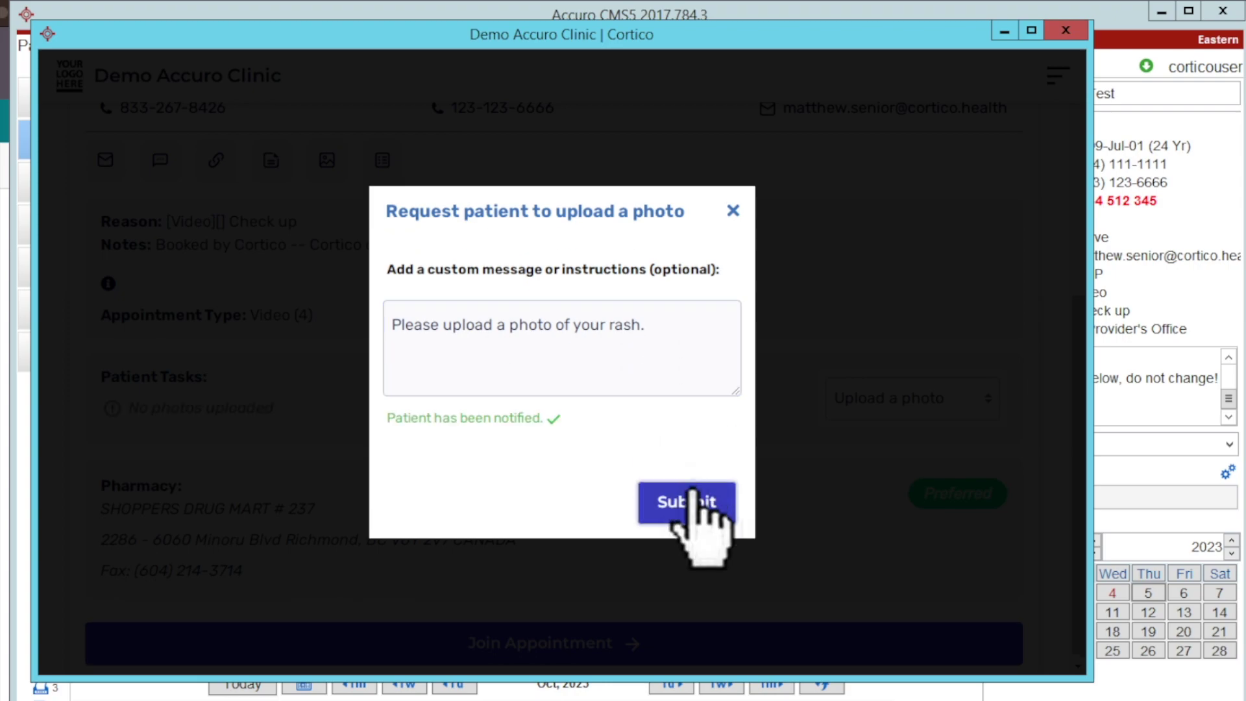
left_click(733, 210)
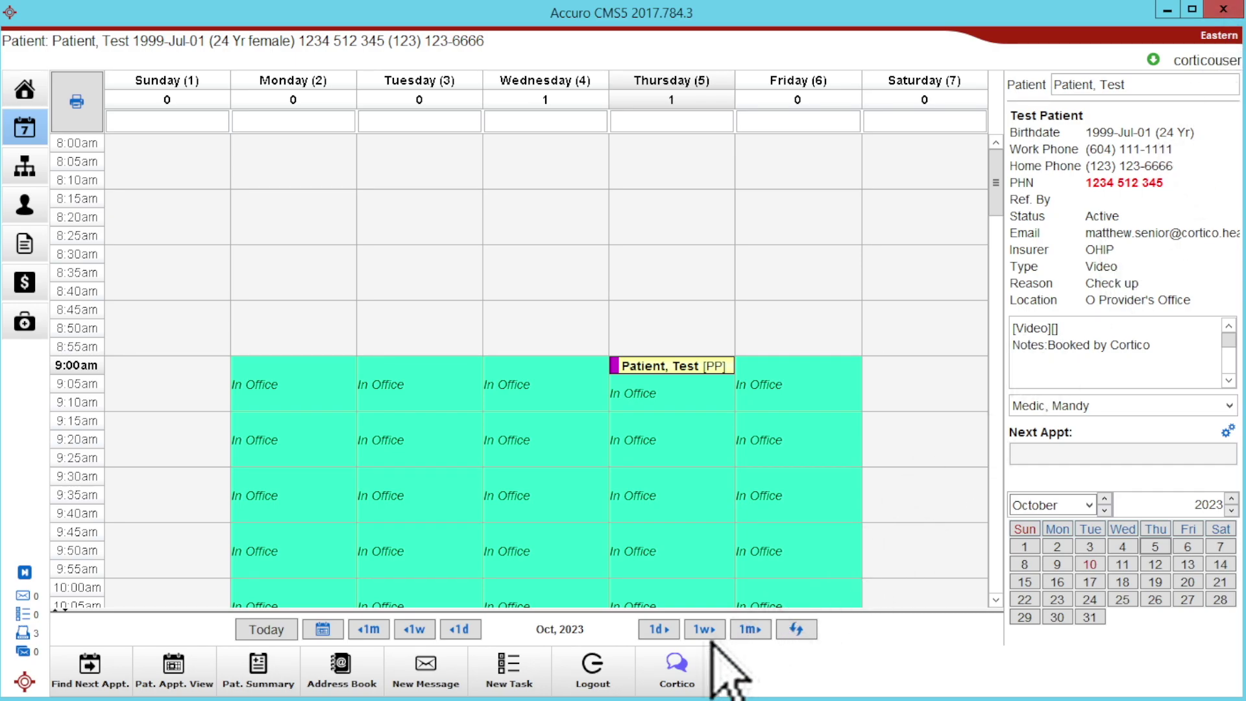
Step: Reopen the patient's Cortico page and start an email message in Messenger
left_click(679, 669)
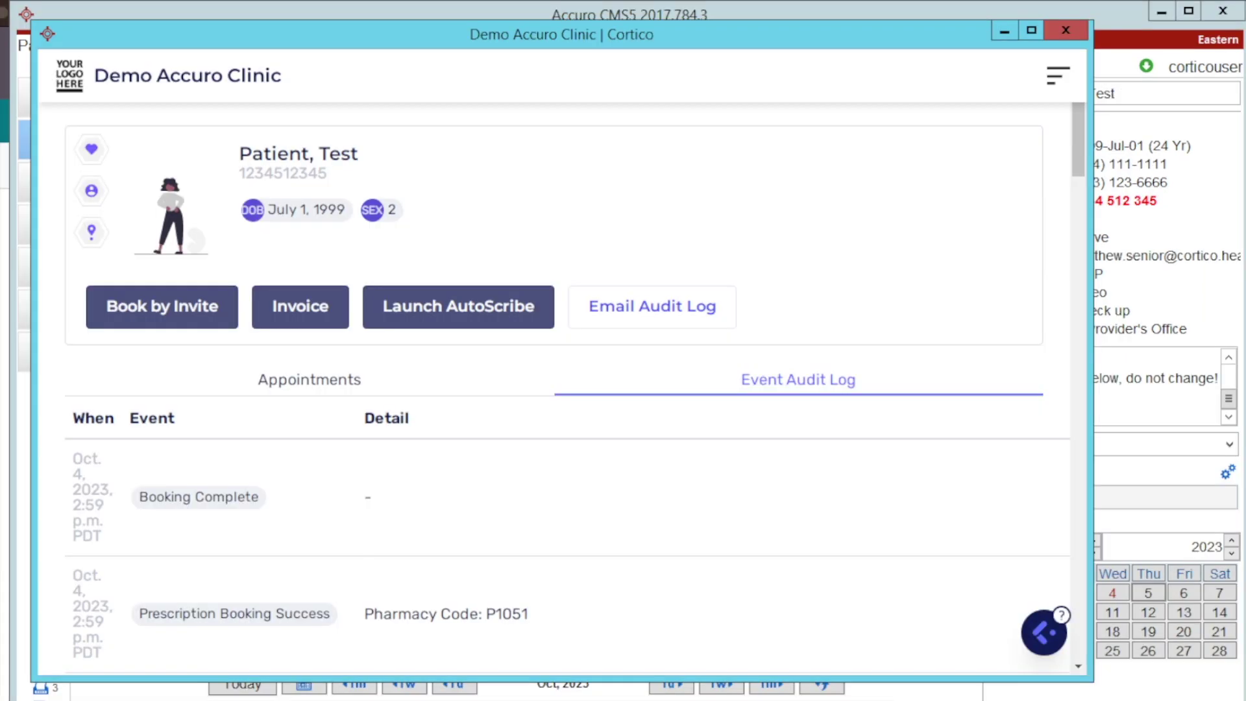
left_click(1040, 635)
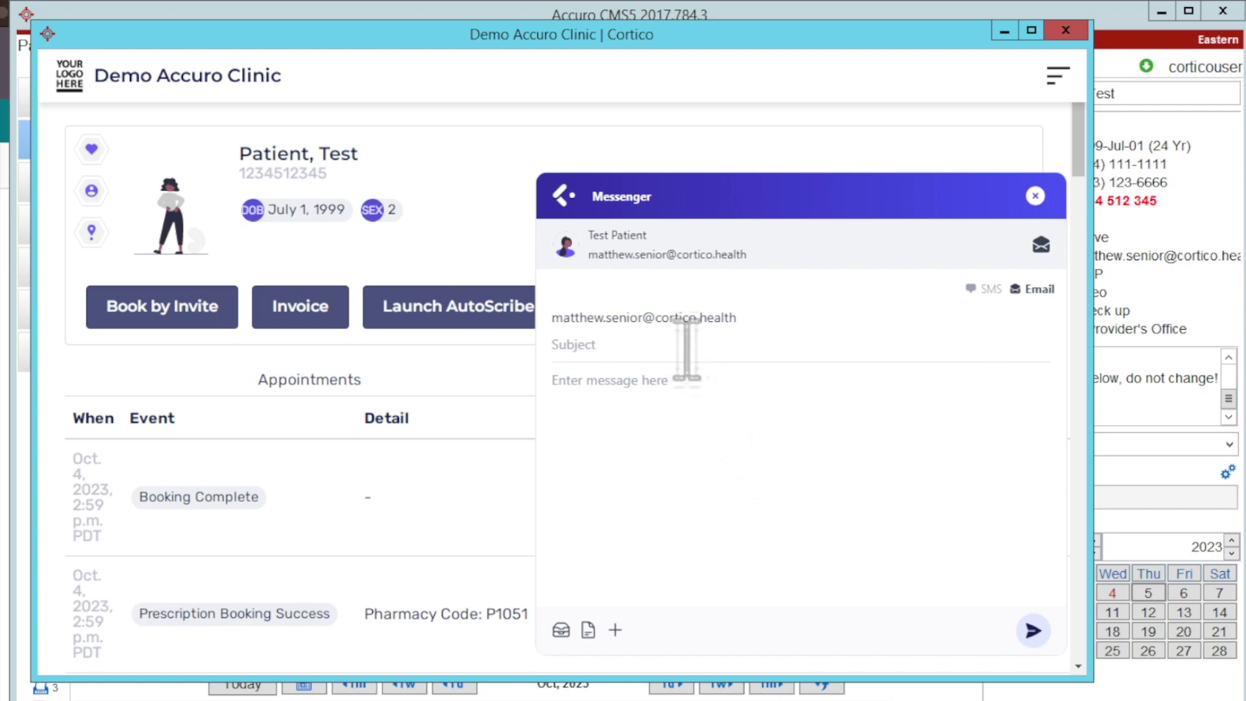
left_click(675, 384)
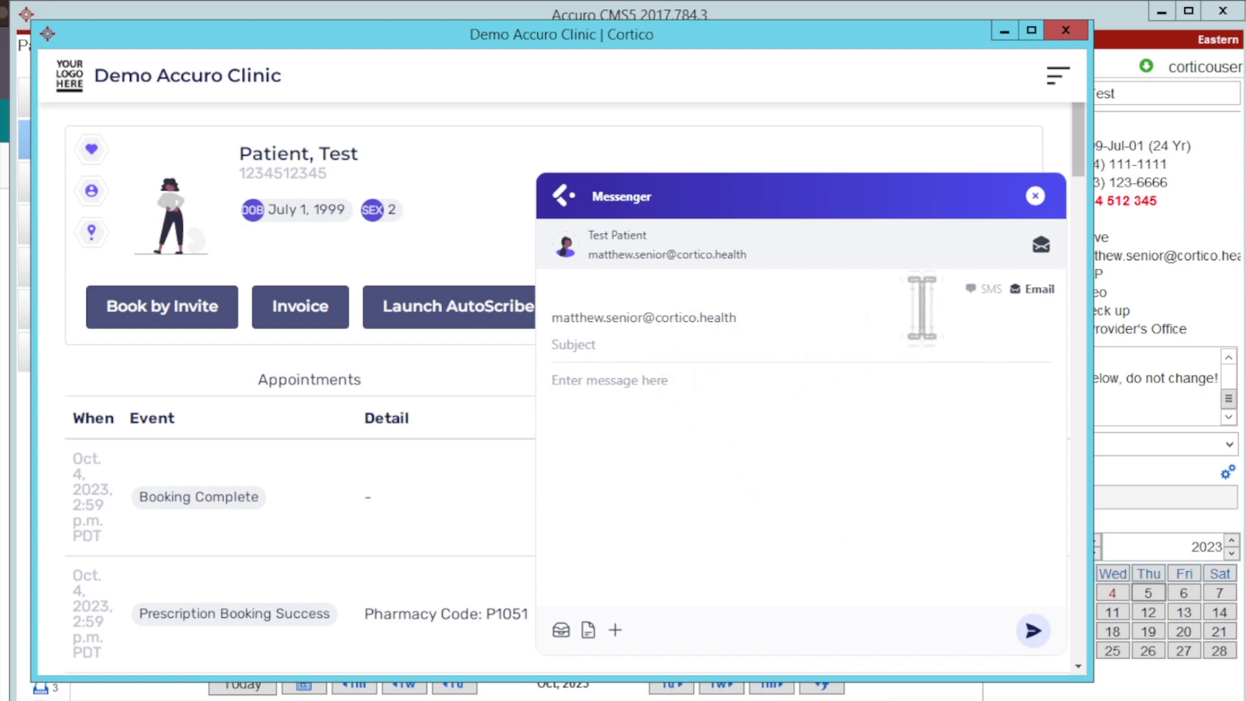
left_click(980, 288)
left_click(1043, 288)
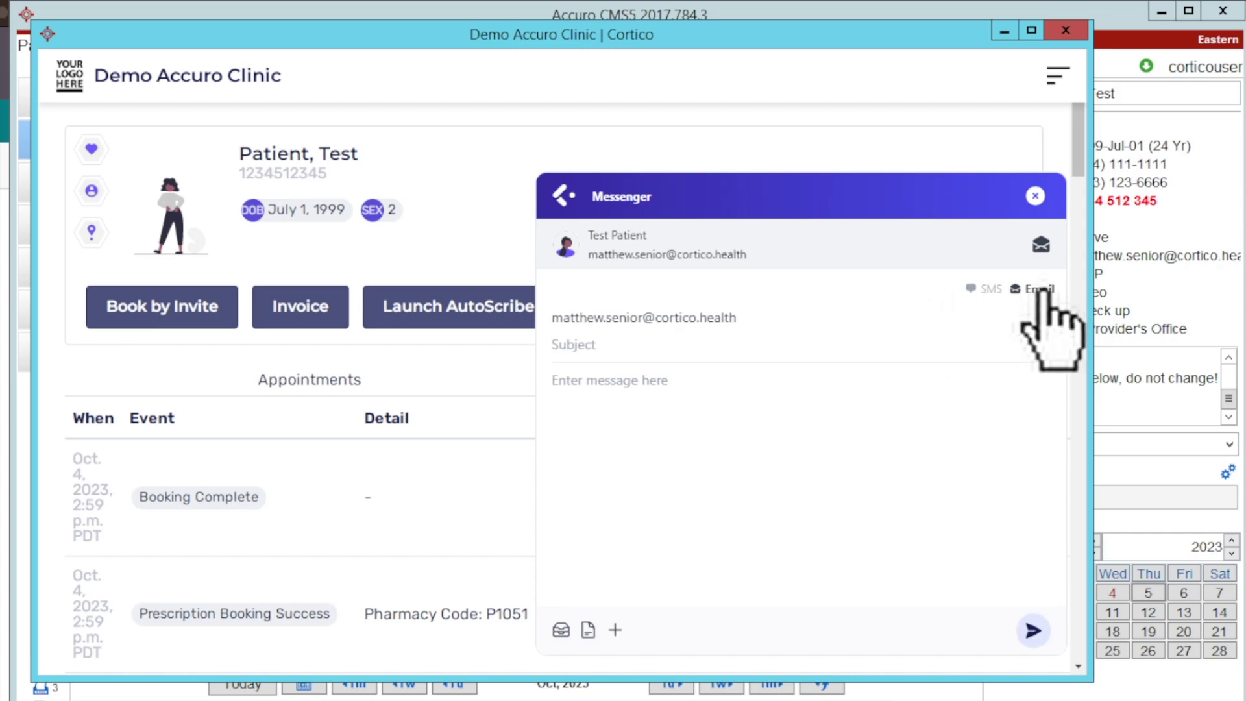
Step: Attach the .png document to the Cortico email
left_click(588, 630)
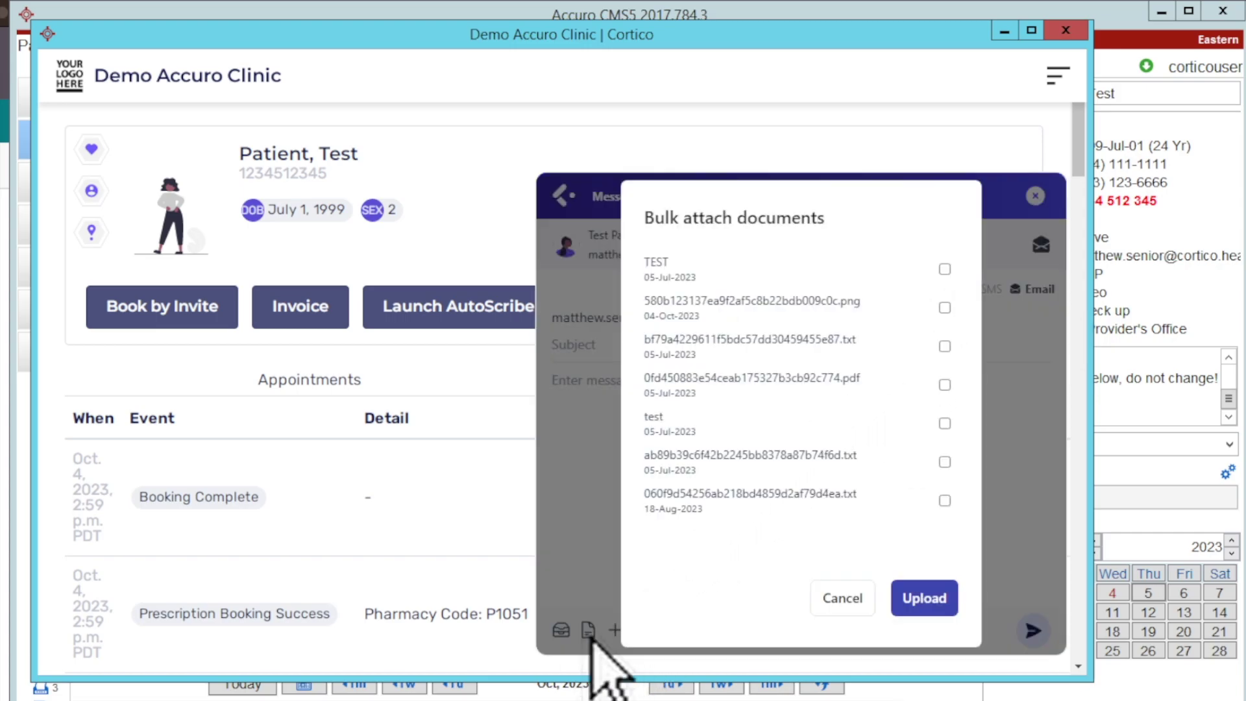
left_click(945, 308)
left_click(925, 598)
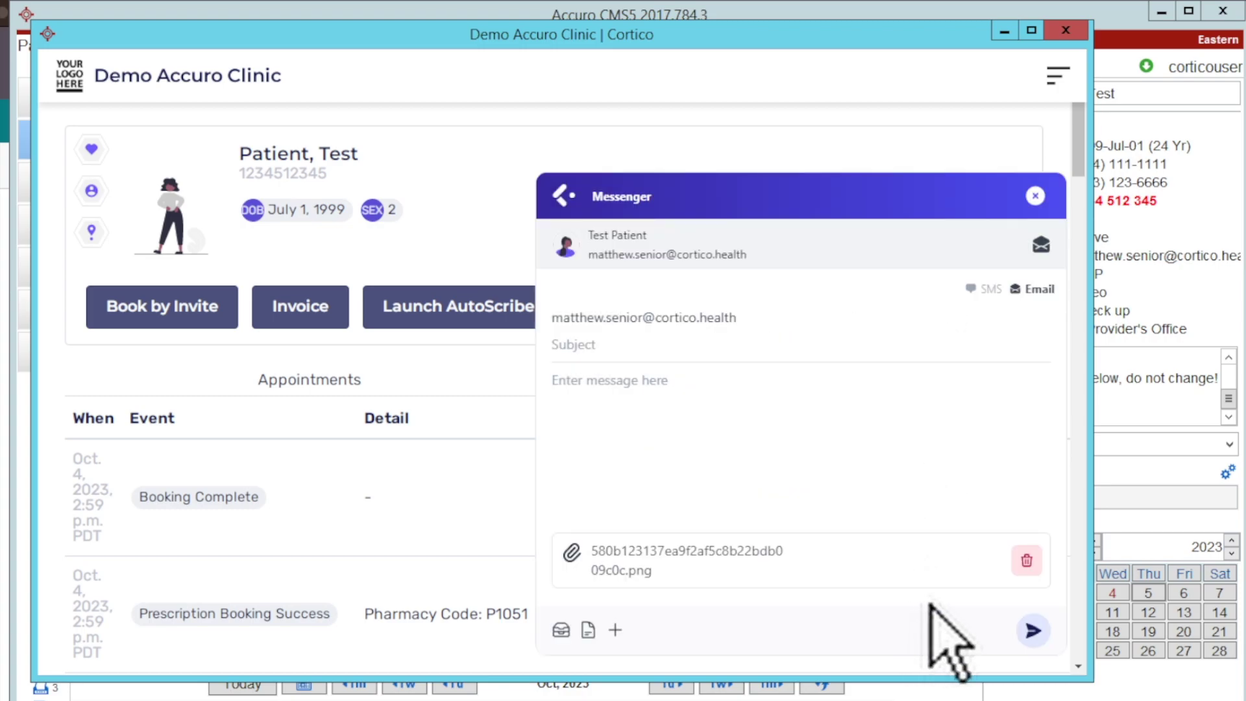
Step: Send the email with subject 'Here is your lab req', body 'Hello!', to a replaced recipient address
left_click(625, 350)
type("Here is")
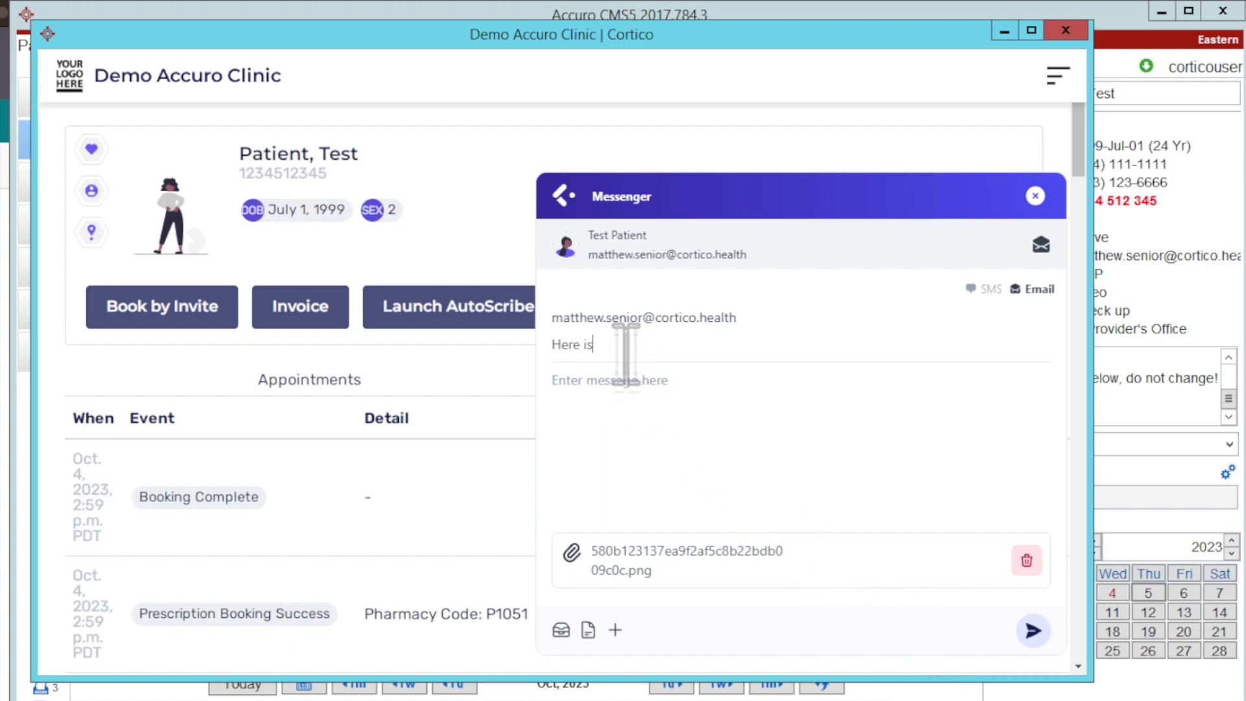
type(" your lab req")
left_click(763, 319)
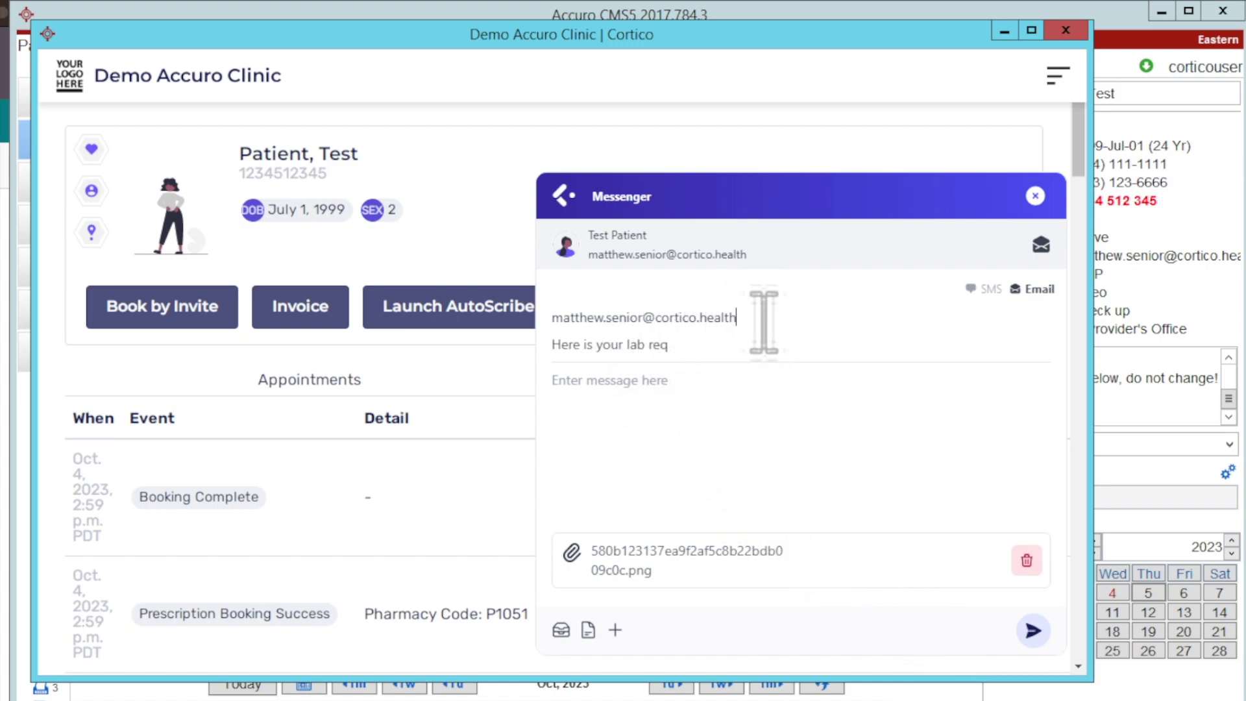
left_click_drag(764, 321, 500, 327)
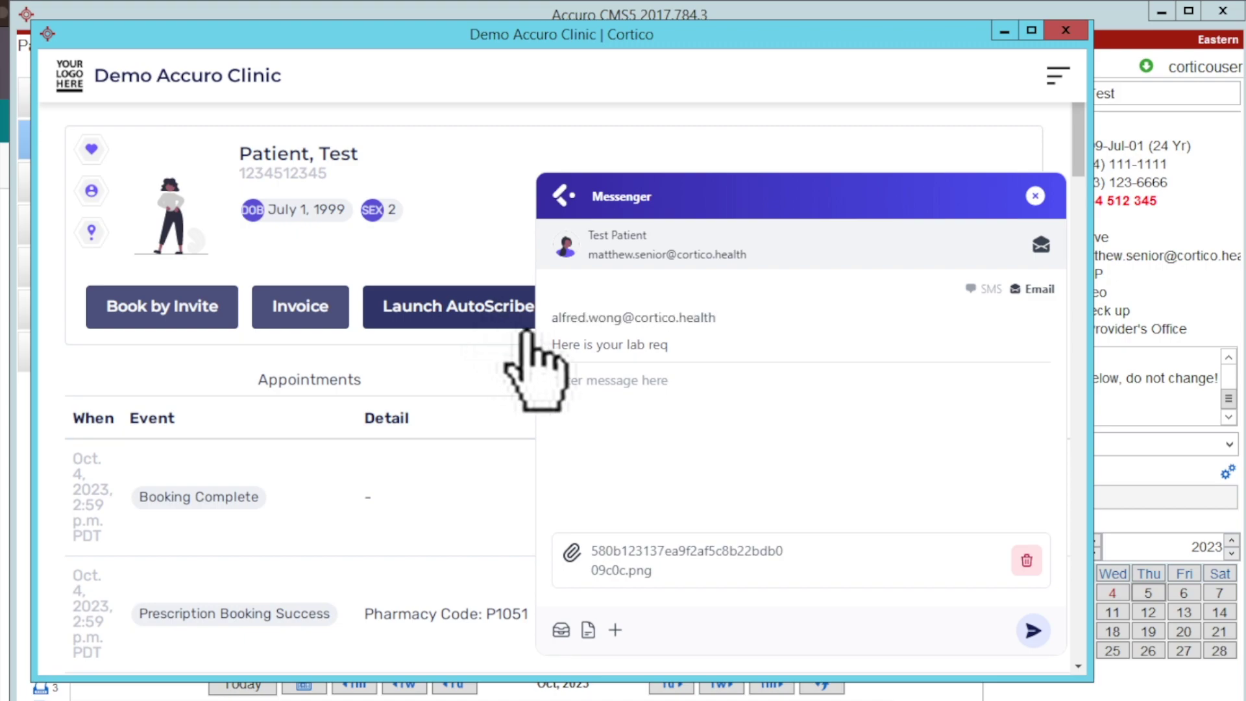
left_click(593, 383)
type("Hello!")
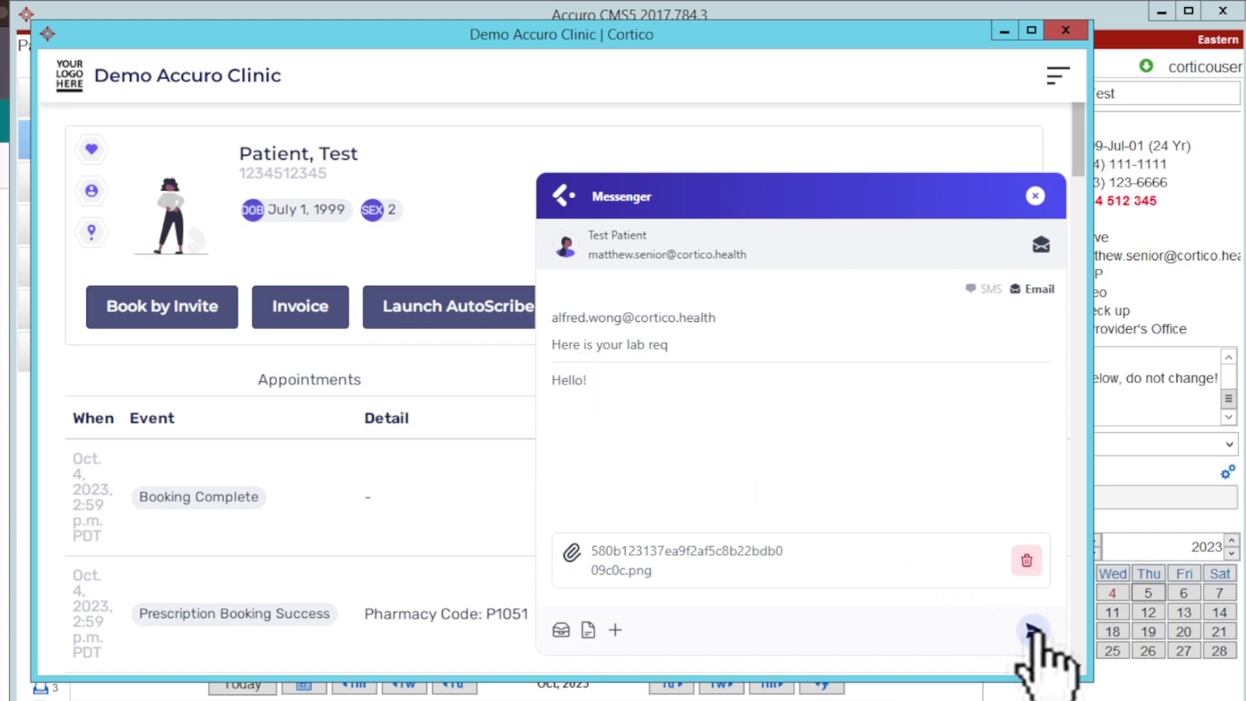
left_click(1035, 630)
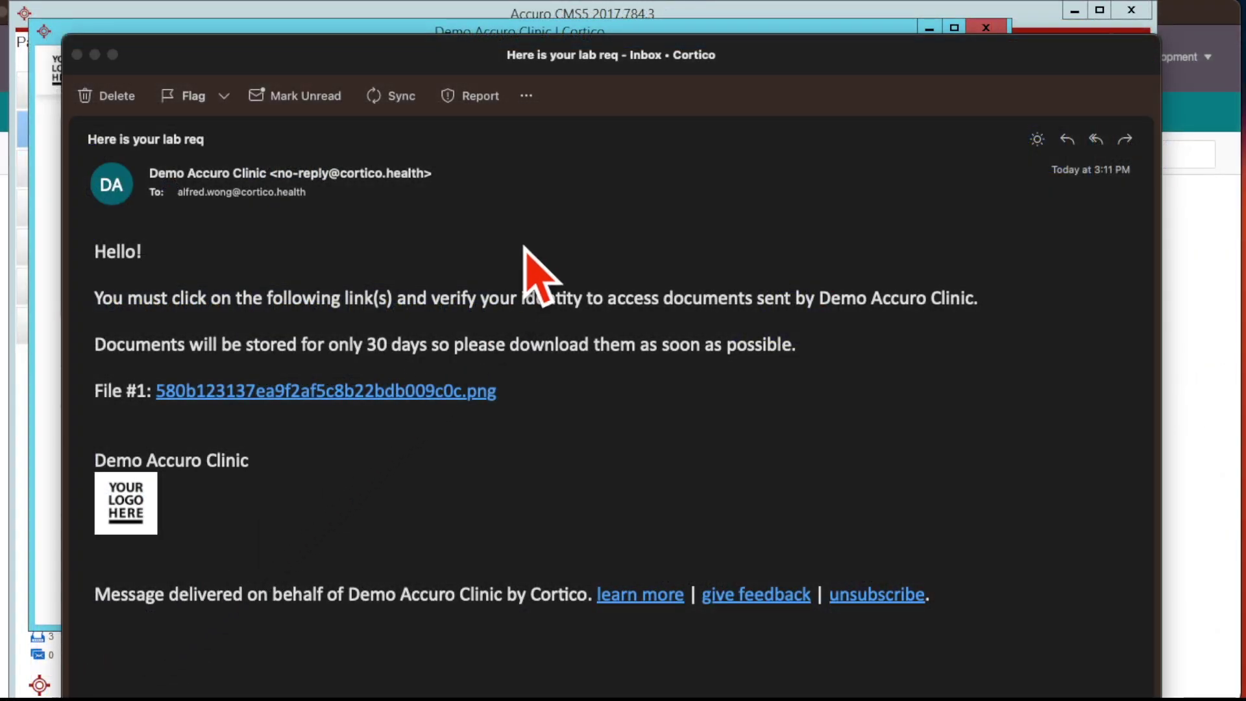
Step: Check the received lab req email's recipient in Outlook and follow its File #1 link
mouse_move(153, 174)
left_mouse_down()
mouse_move(337, 179)
mouse_move(241, 199)
left_mouse_up()
left_click(219, 194)
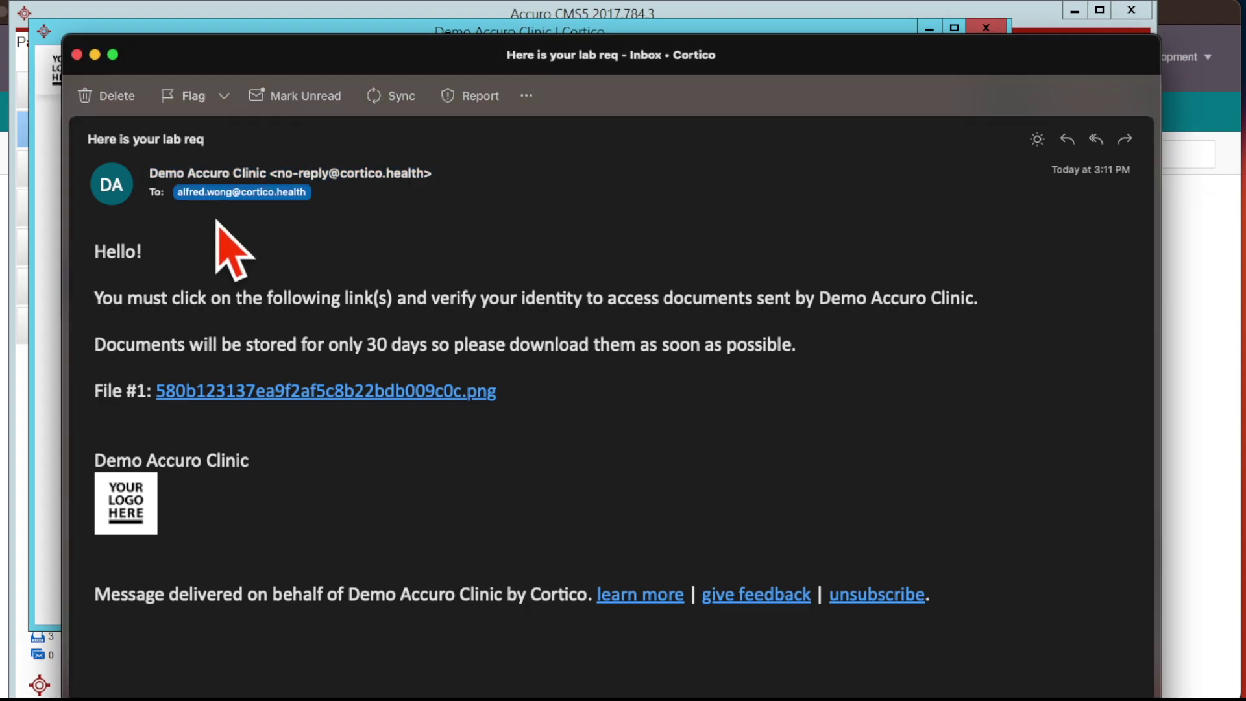
left_click(209, 286)
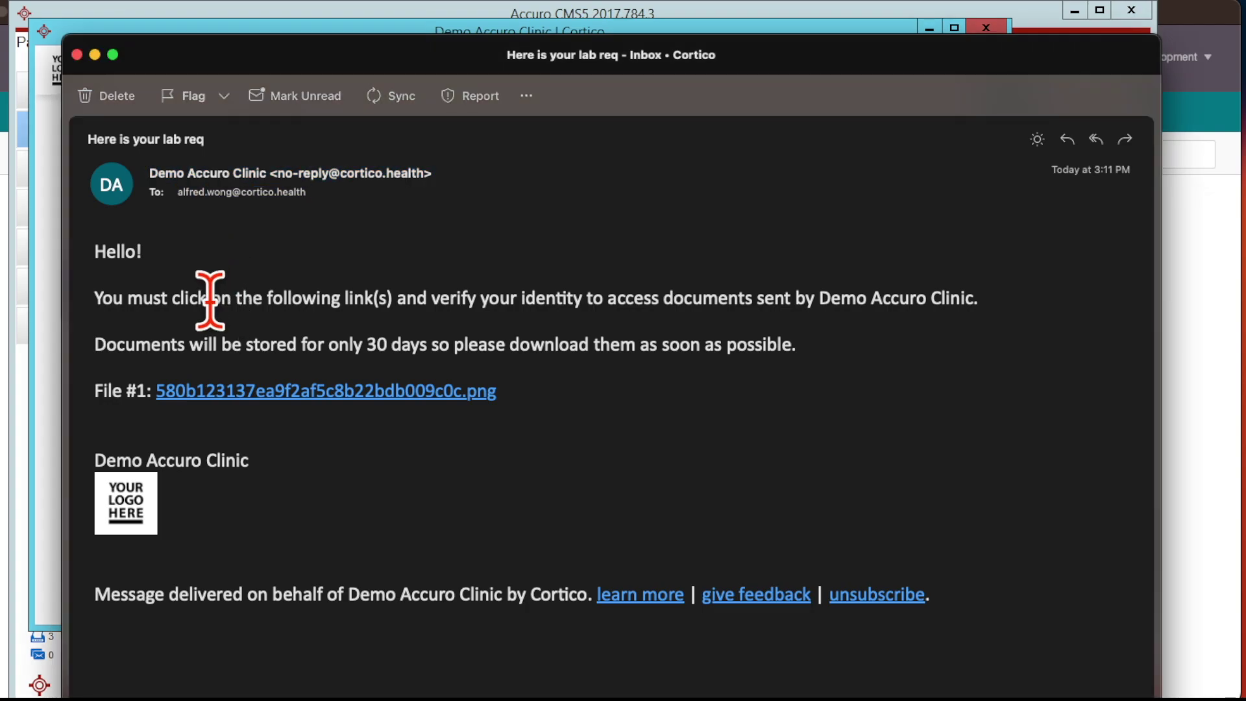
left_click(168, 397)
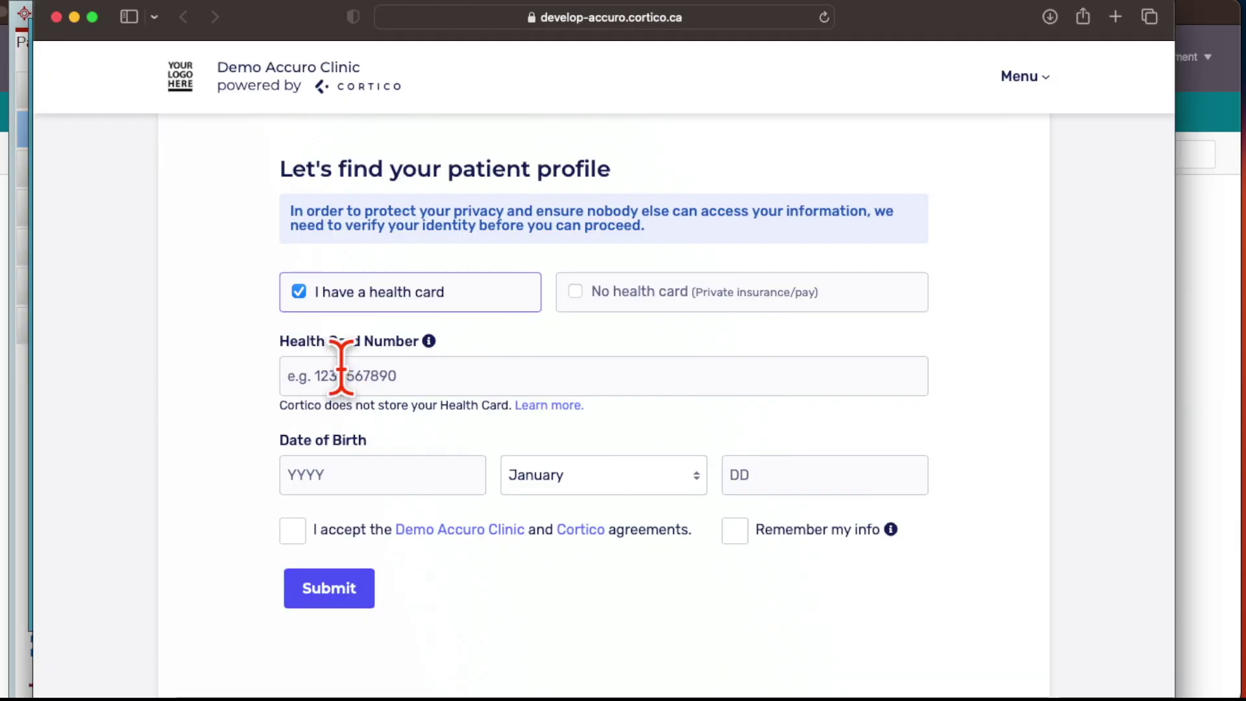
Step: Enter the patient's health card number and date of birth on the verification page
left_click(340, 381)
type("1234512345")
key("Tab")
type("1999")
key("Tab")
type("jul")
key("Tab")
type("01")
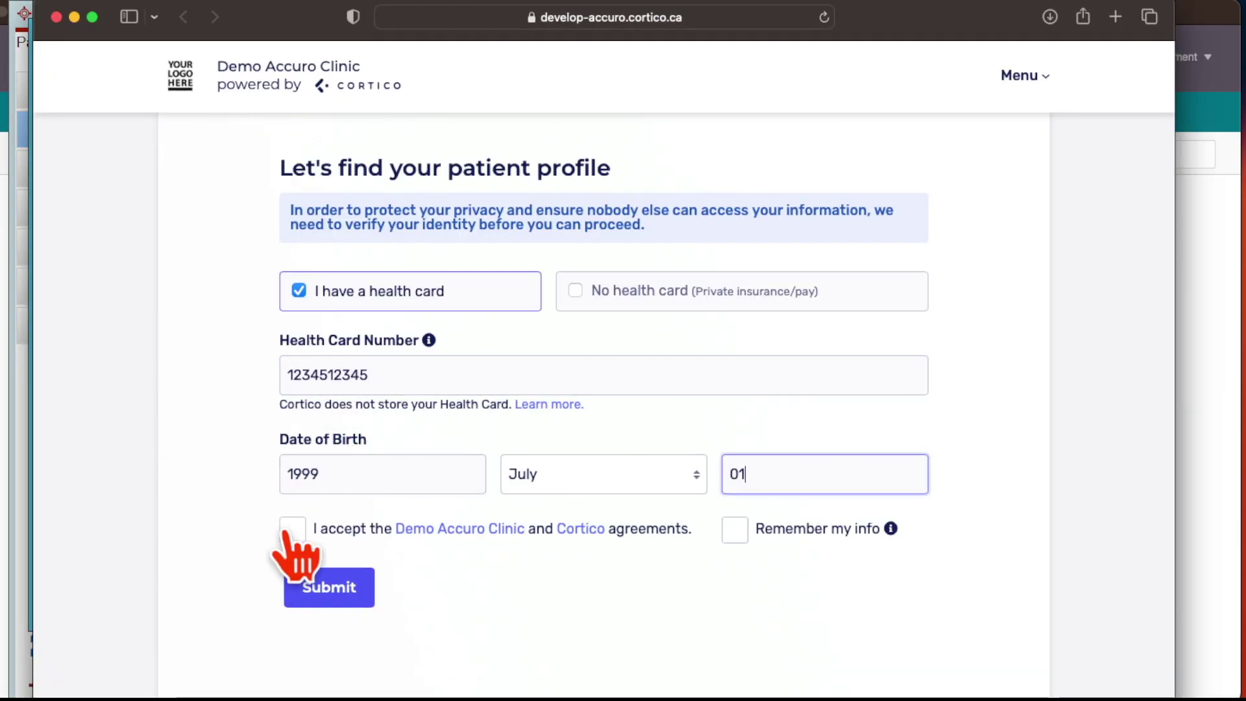
Step: Accept the agreements, submit verification, and download the lab requisition file
left_click(292, 530)
left_click(315, 593)
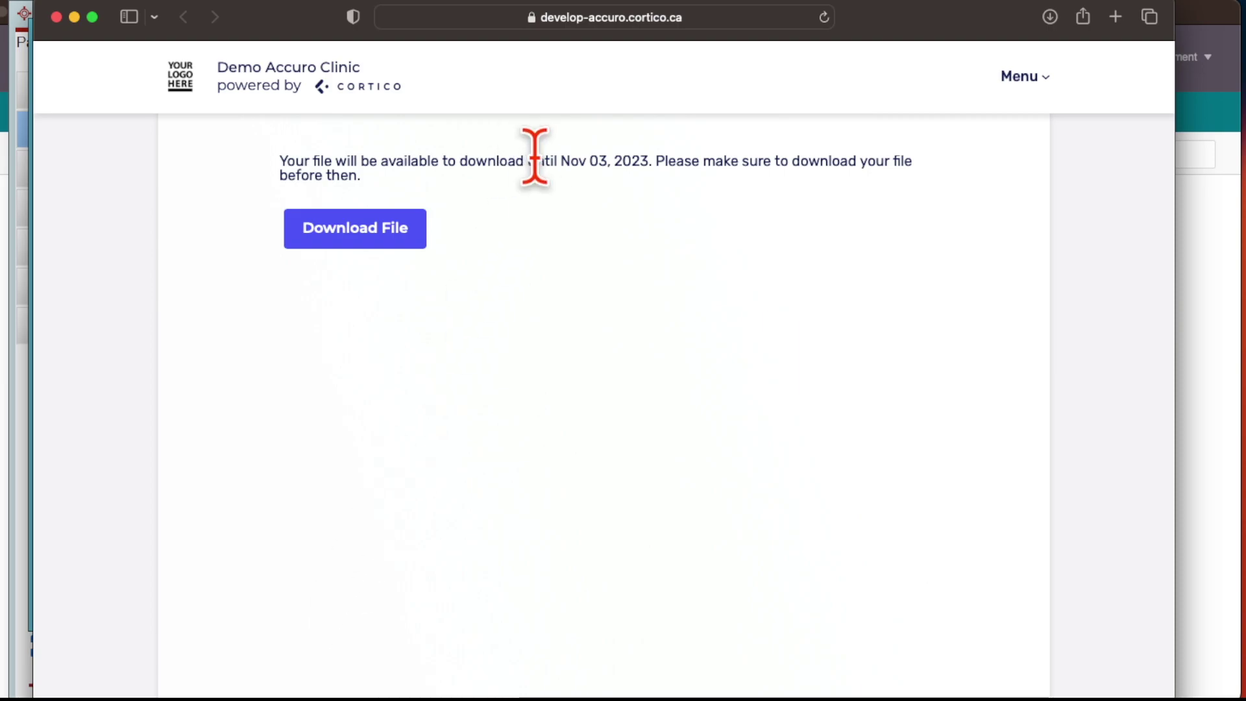
left_click_drag(562, 161, 647, 161)
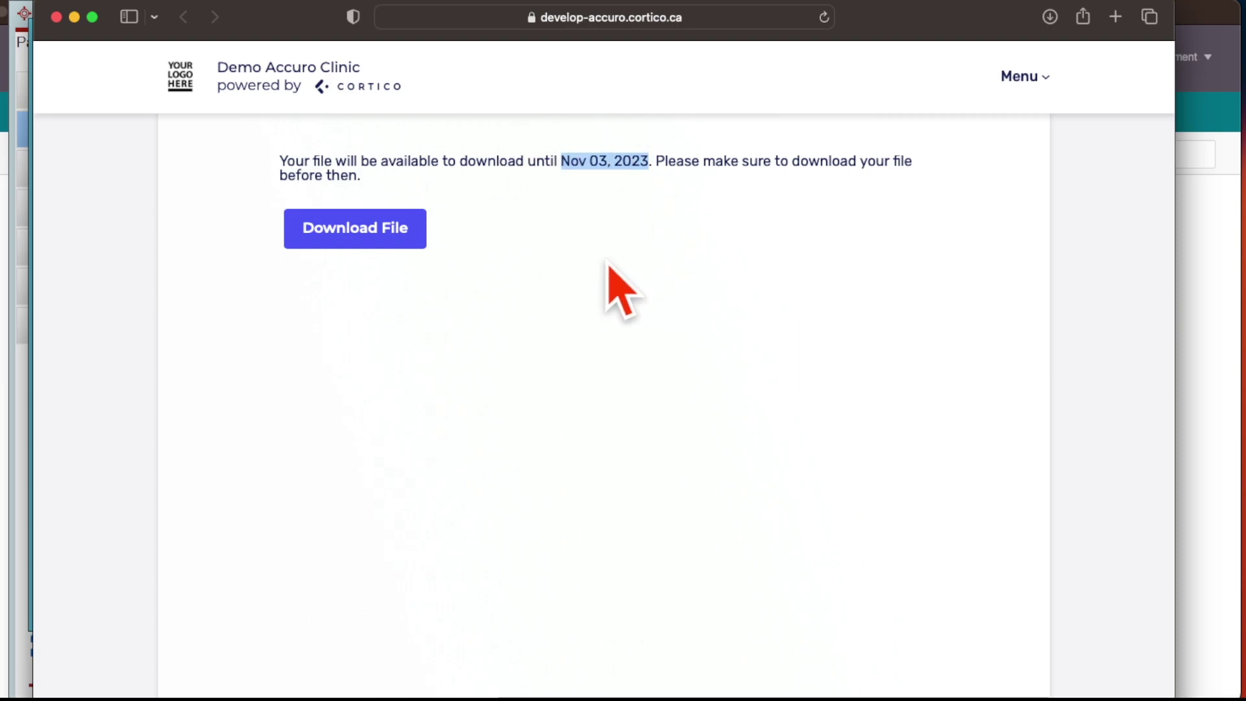
left_click(387, 237)
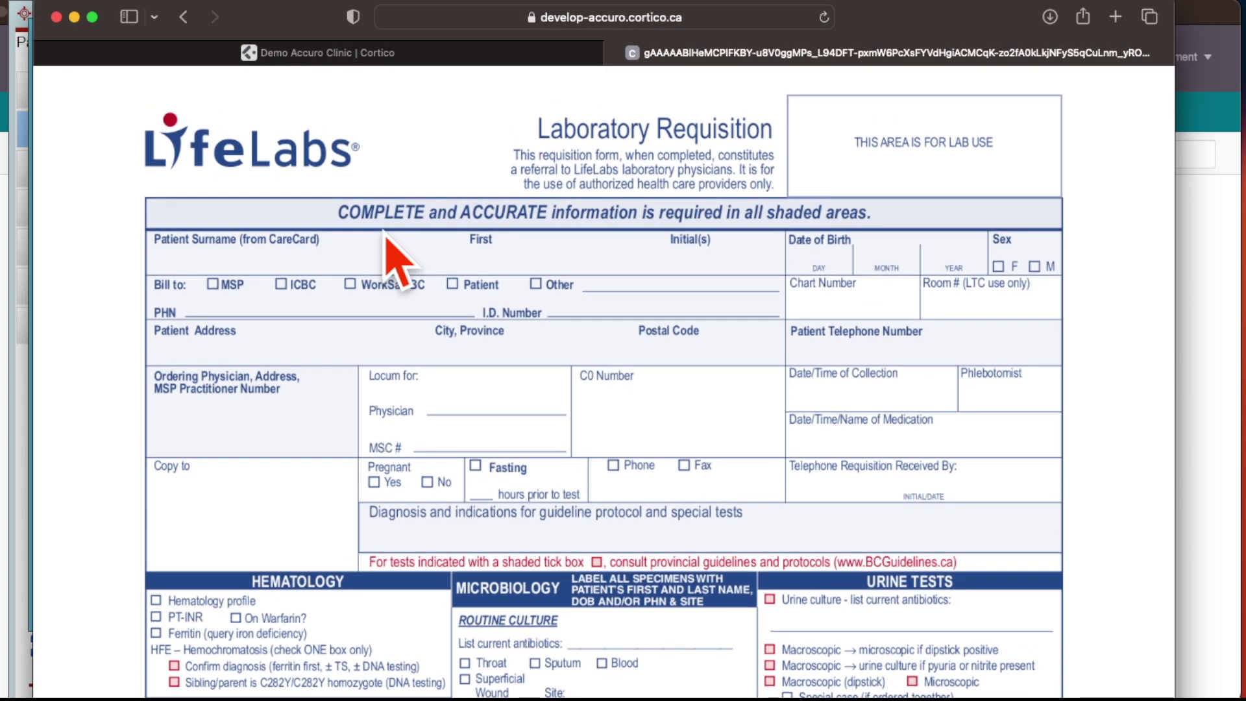
Step: Open the patient's Email Audit Log and highlight the DELIVERED 'Here is your lab req' row
left_click(830, 233)
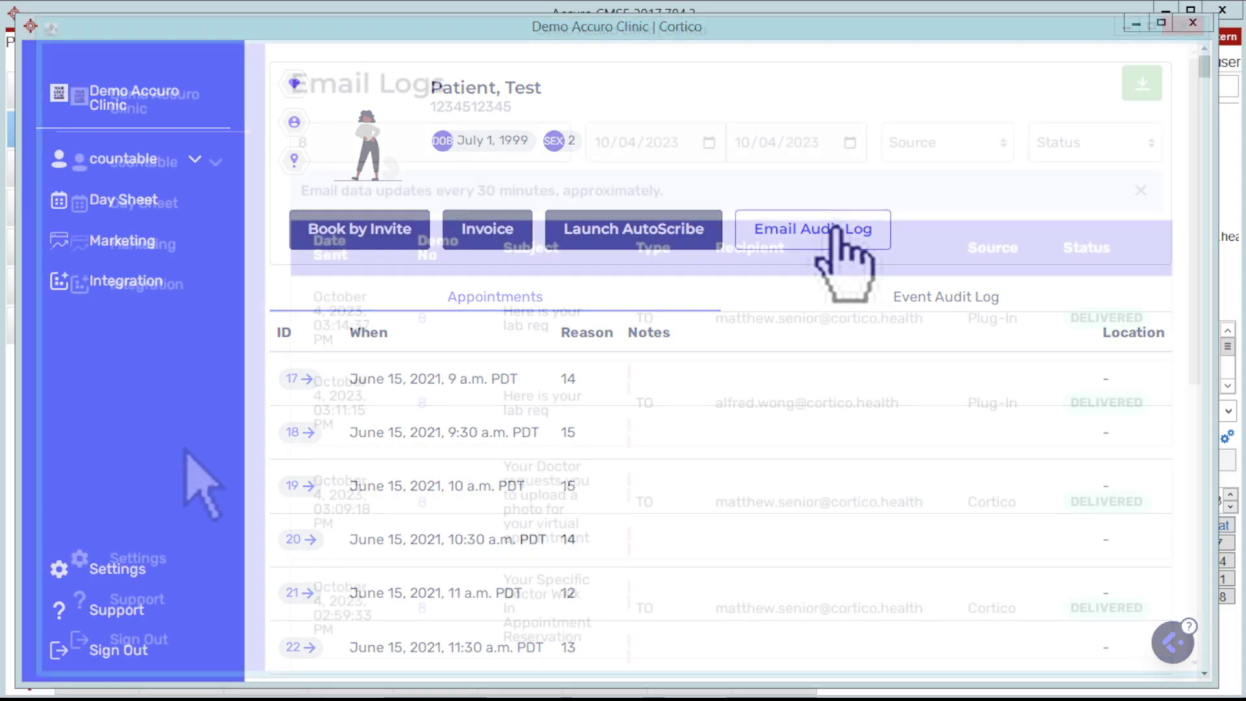
mouse_move(314, 384)
left_mouse_down()
mouse_move(423, 445)
mouse_move(571, 361)
mouse_move(985, 415)
mouse_move(1156, 412)
left_mouse_up()
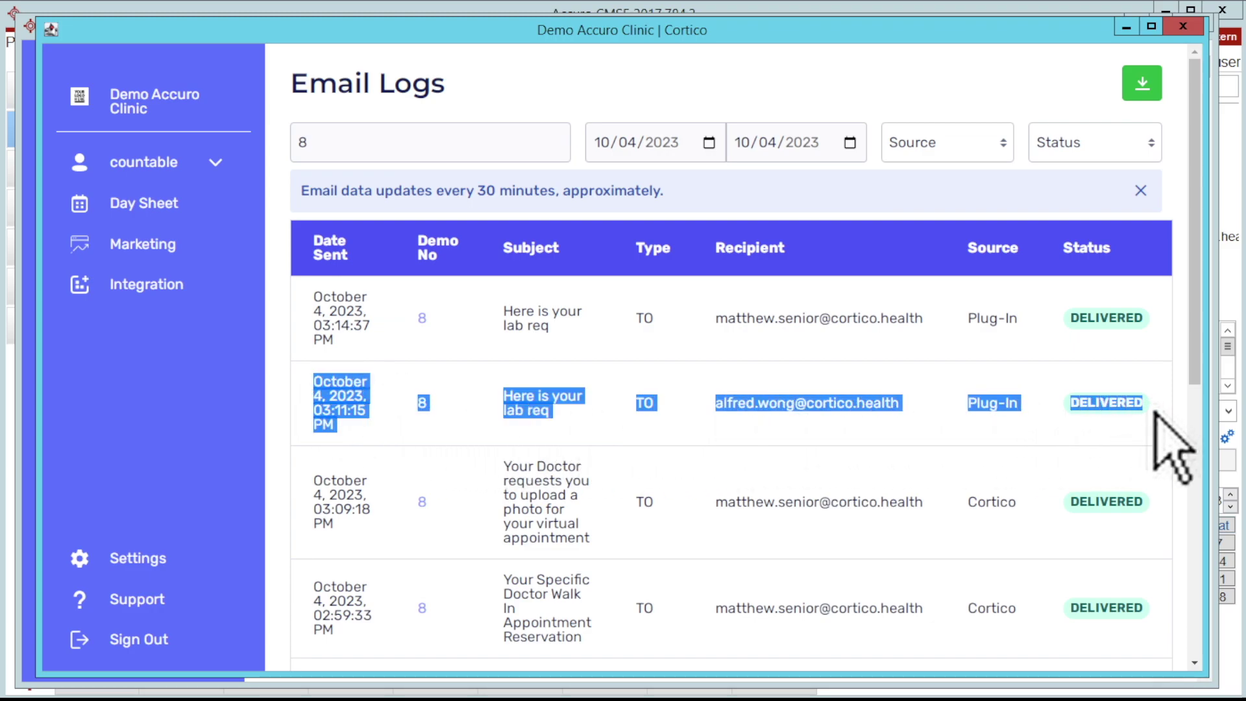